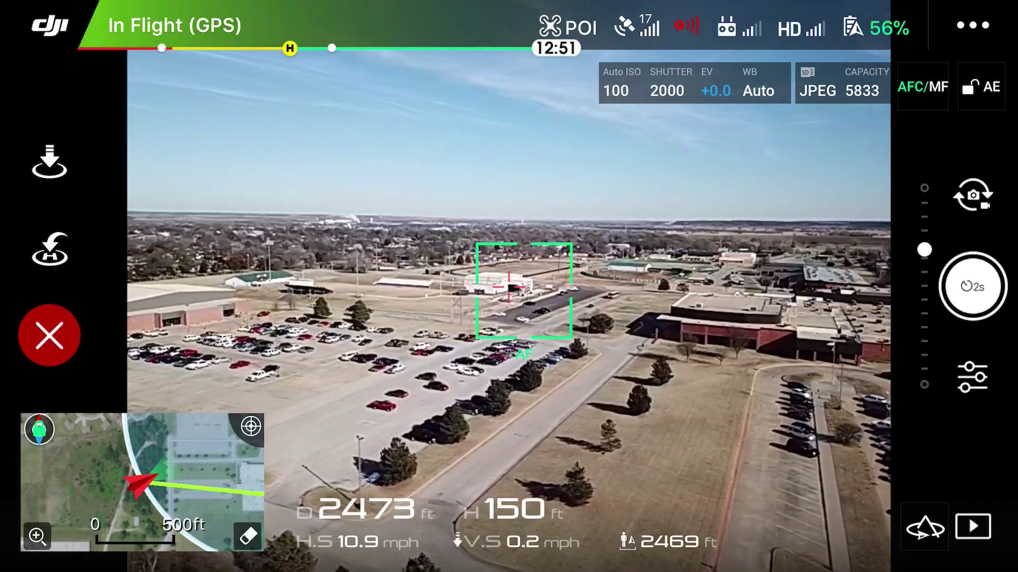
Exit the Point of Interest flight mode so the aircraft hovers, and toggle the camera between photo and video mode.
click(49, 335)
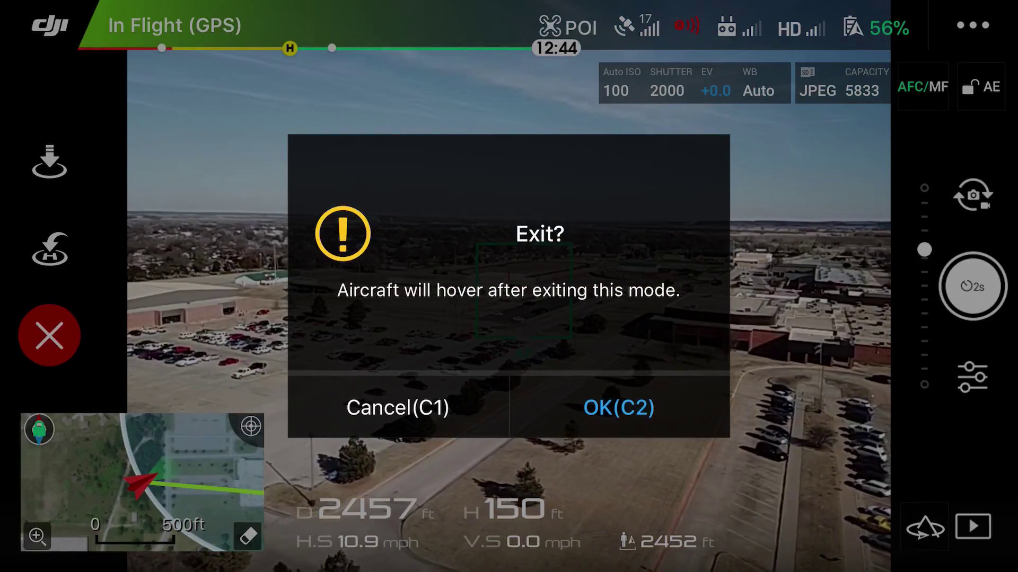
click(397, 408)
click(50, 335)
click(618, 407)
click(972, 194)
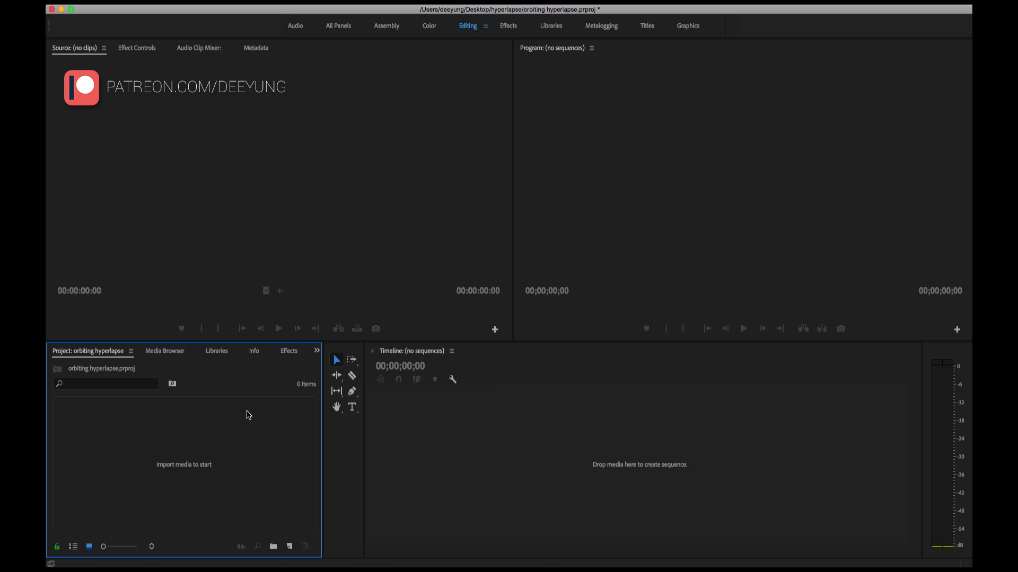
In Premiere Pro, create a new sequence named Sequence 02 from the AVCHD 1080p30 preset.
right_click(160, 448)
mouse_move(217, 501)
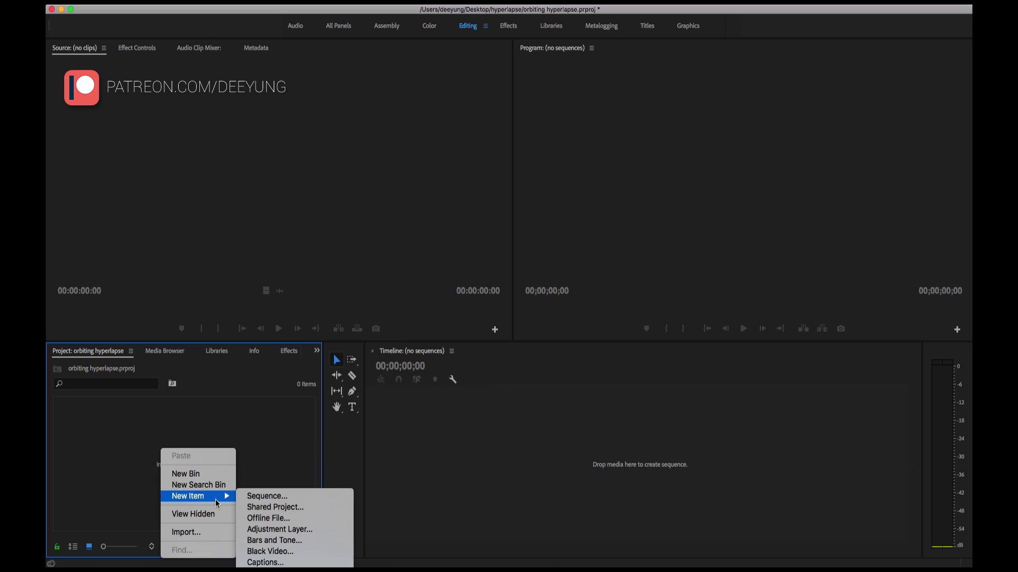
click(271, 498)
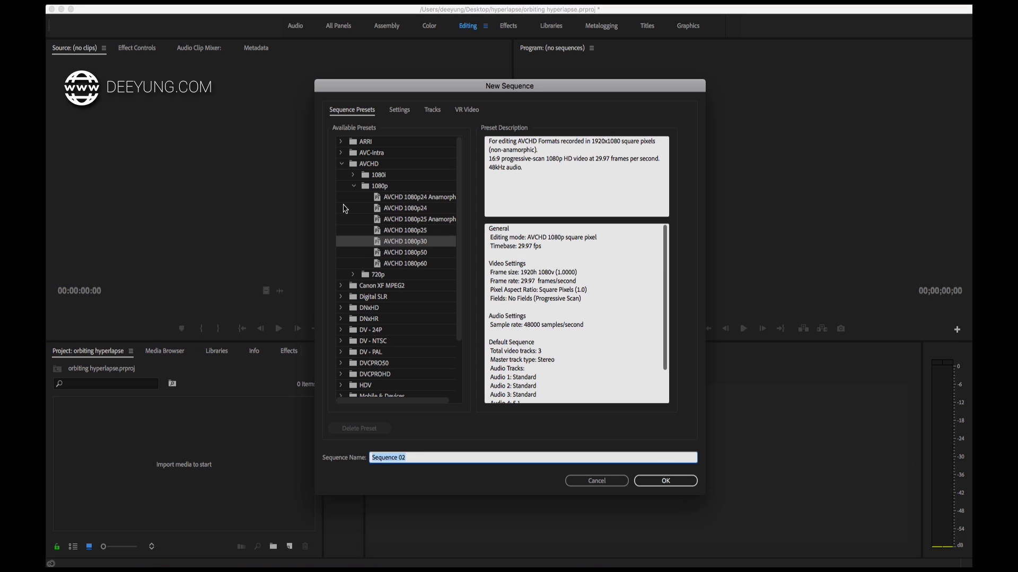
click(342, 164)
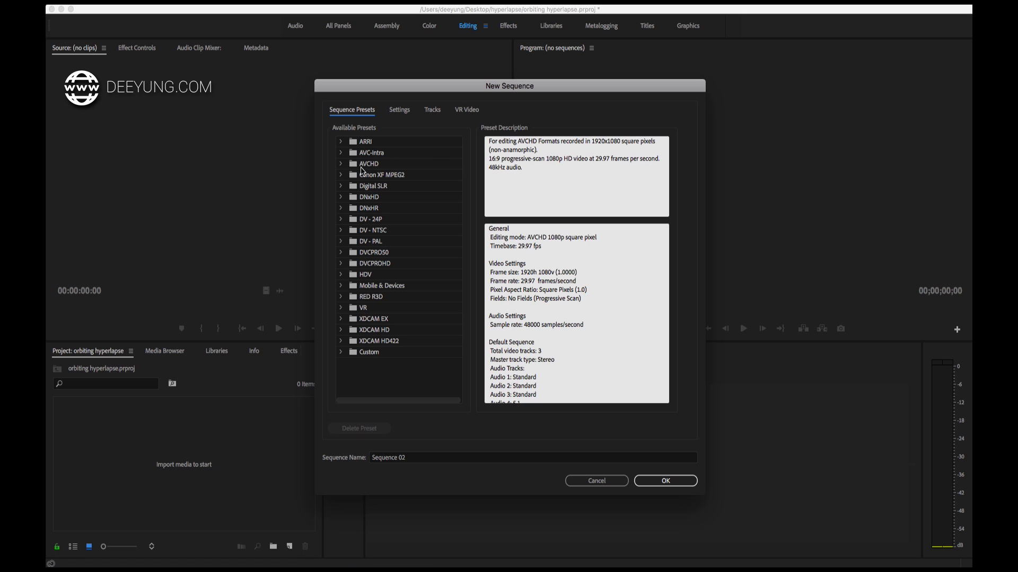
click(342, 165)
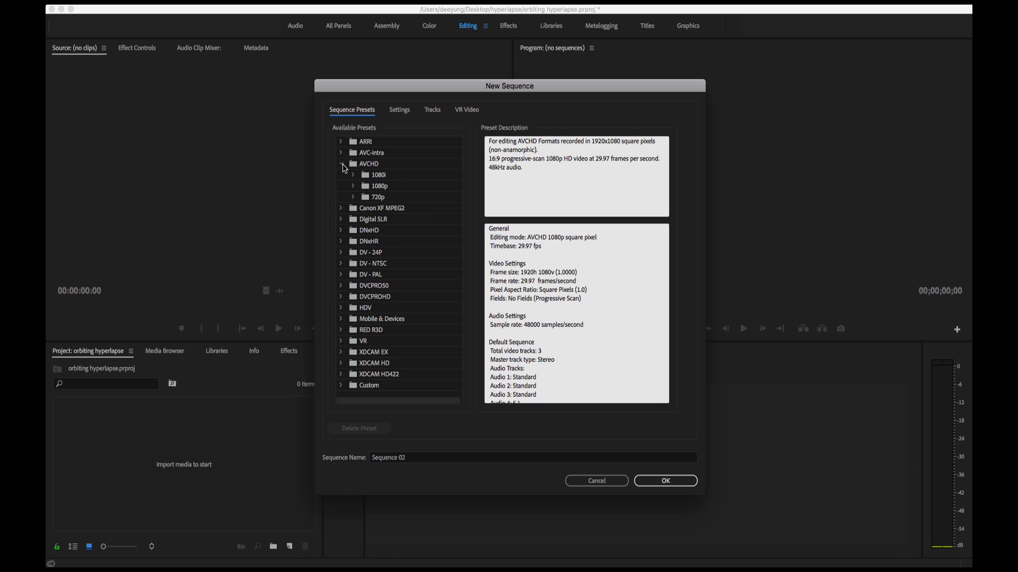
click(353, 186)
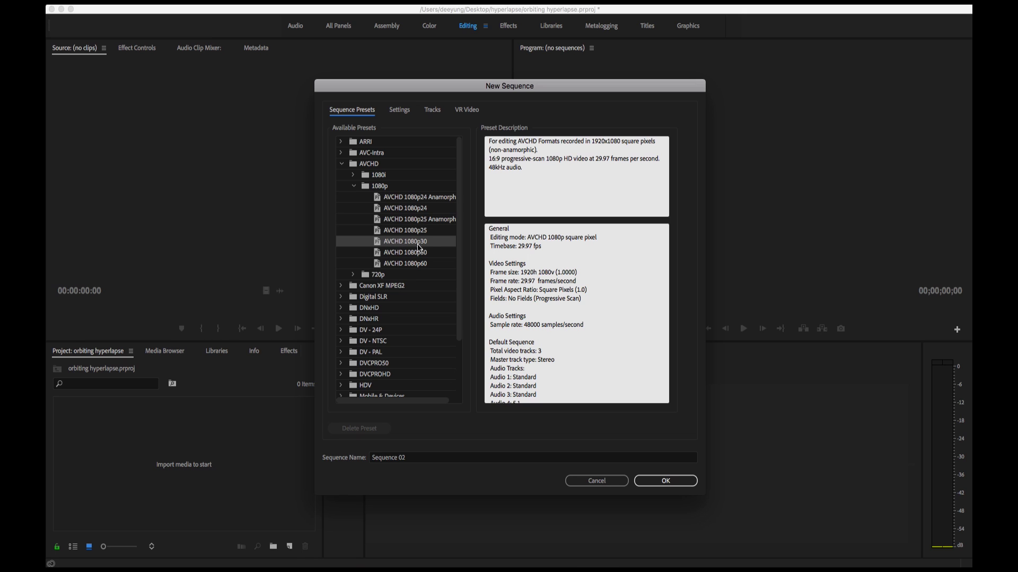
click(666, 483)
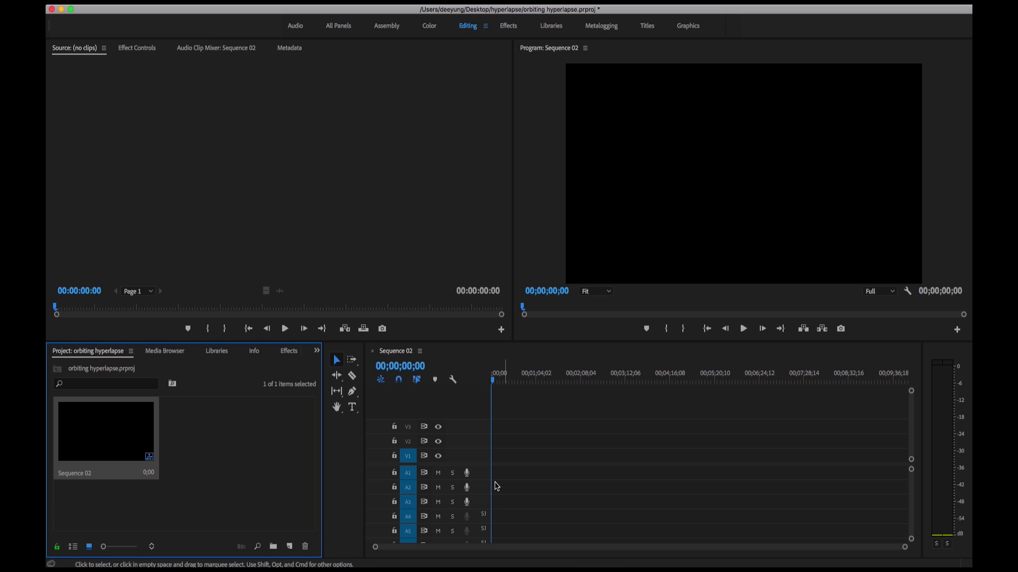
Start a media import and open the 00 - Photos folder inside the hyperlapse folder.
click(656, 443)
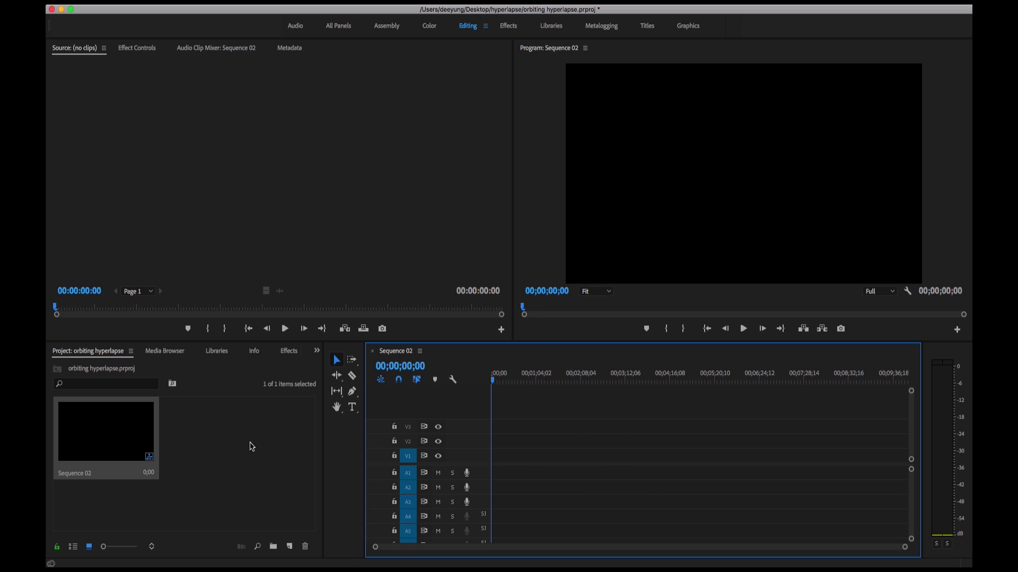
click(206, 429)
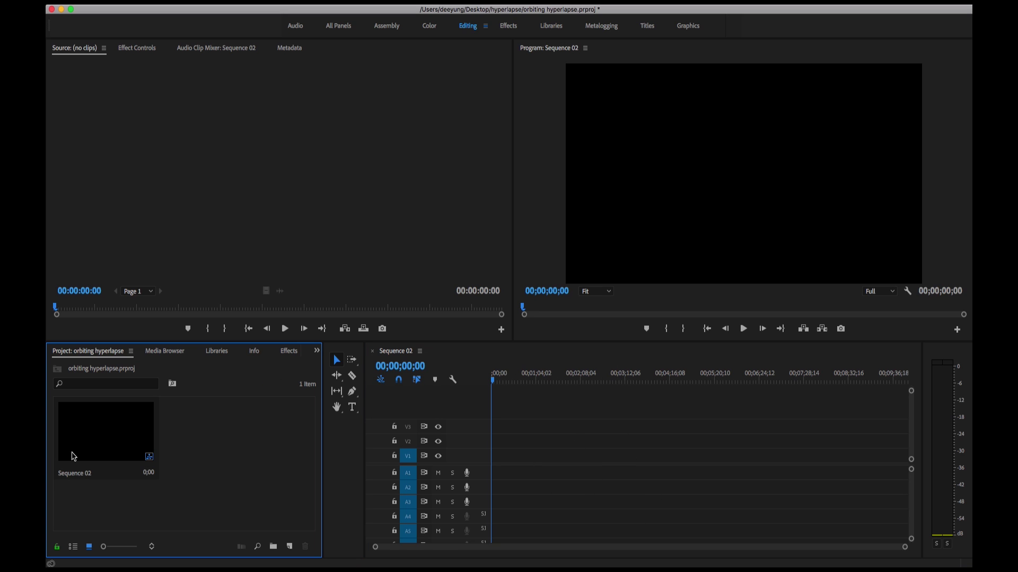
right_click(224, 437)
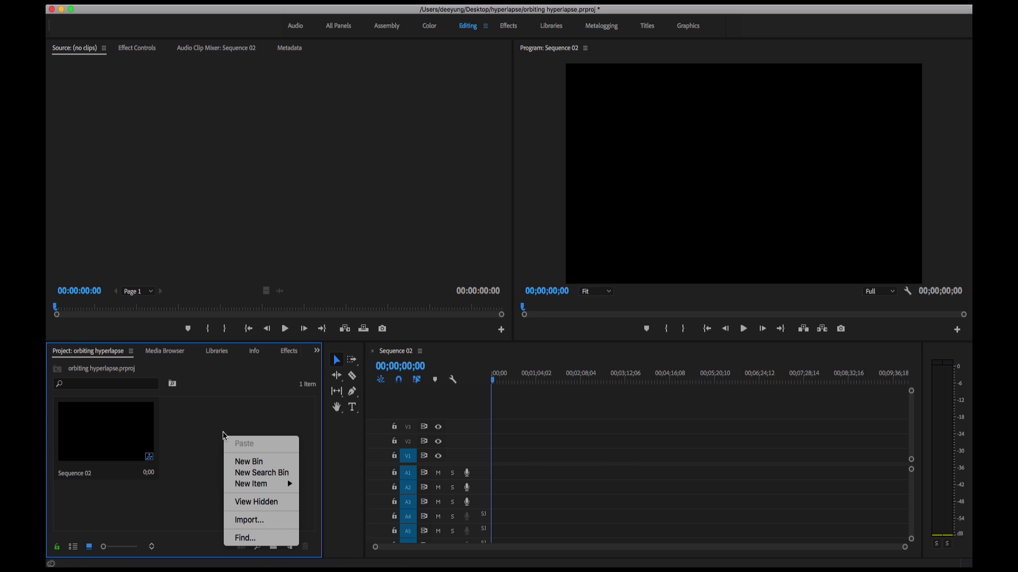
click(249, 521)
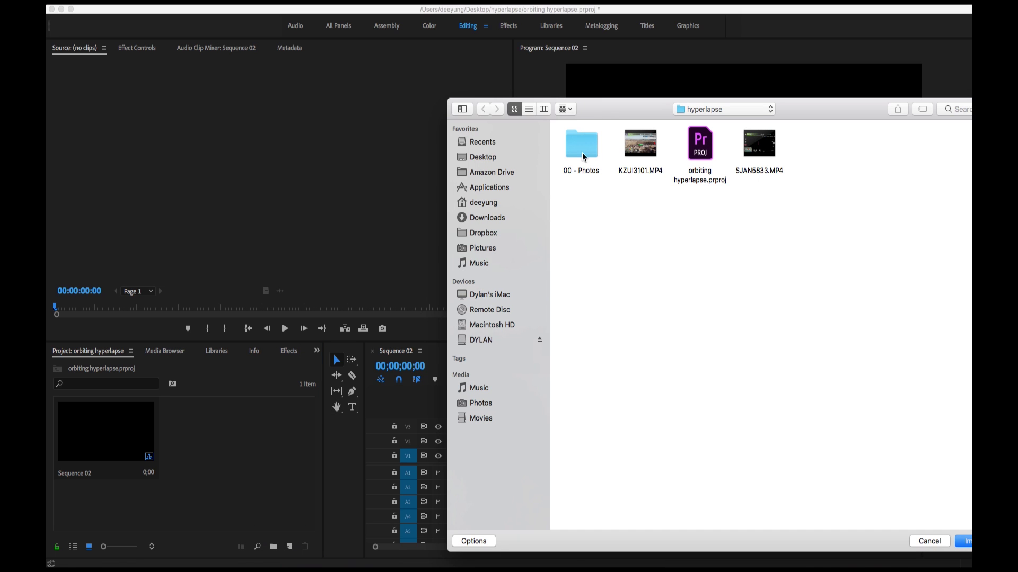
click(582, 134)
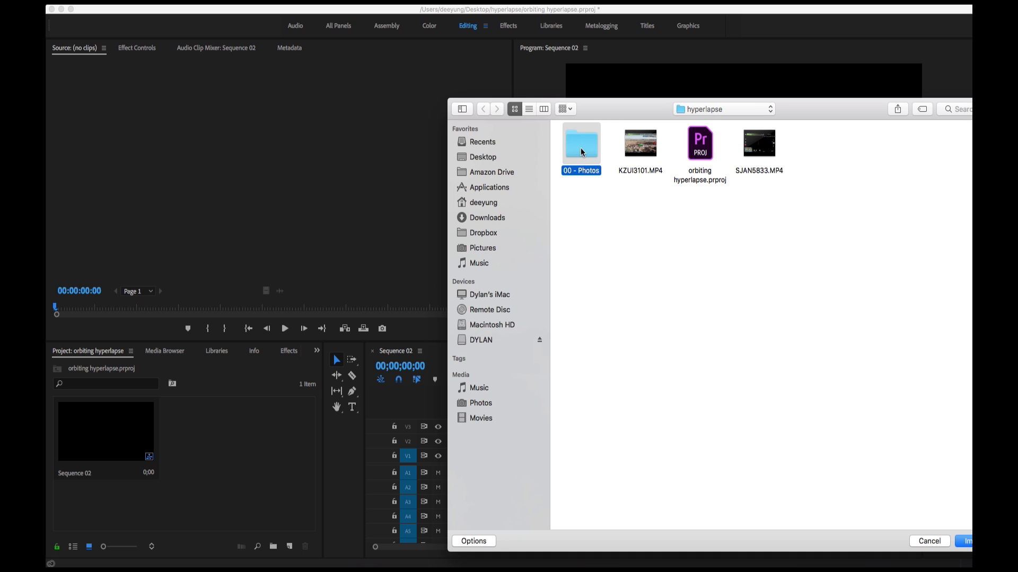
double_click(582, 152)
Import the numbered photos as an image sequence starting from DJI_0329.JPG.
scroll(695, 241, down, 20)
scroll(695, 242, up, 2)
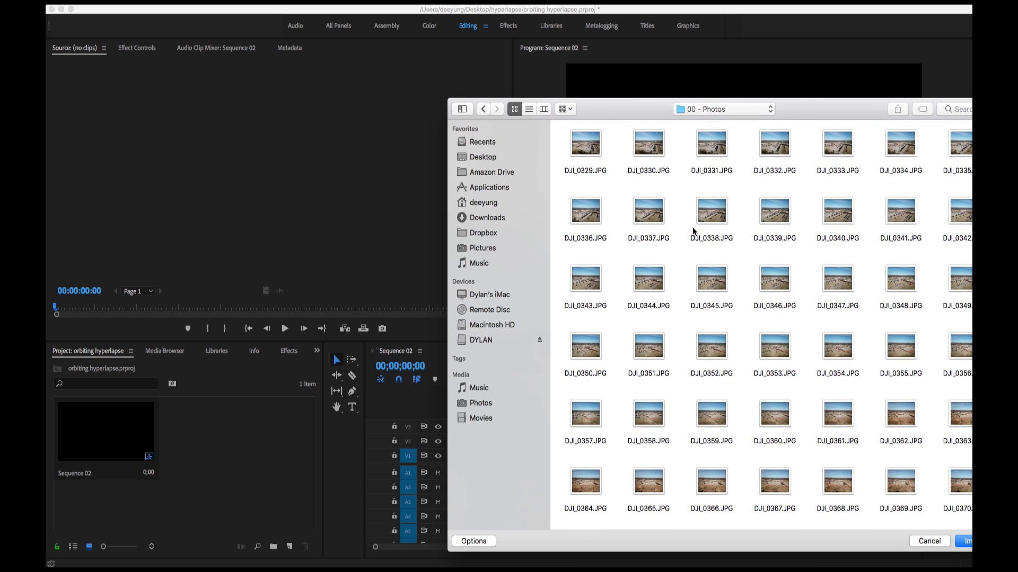
scroll(693, 231, down, 20)
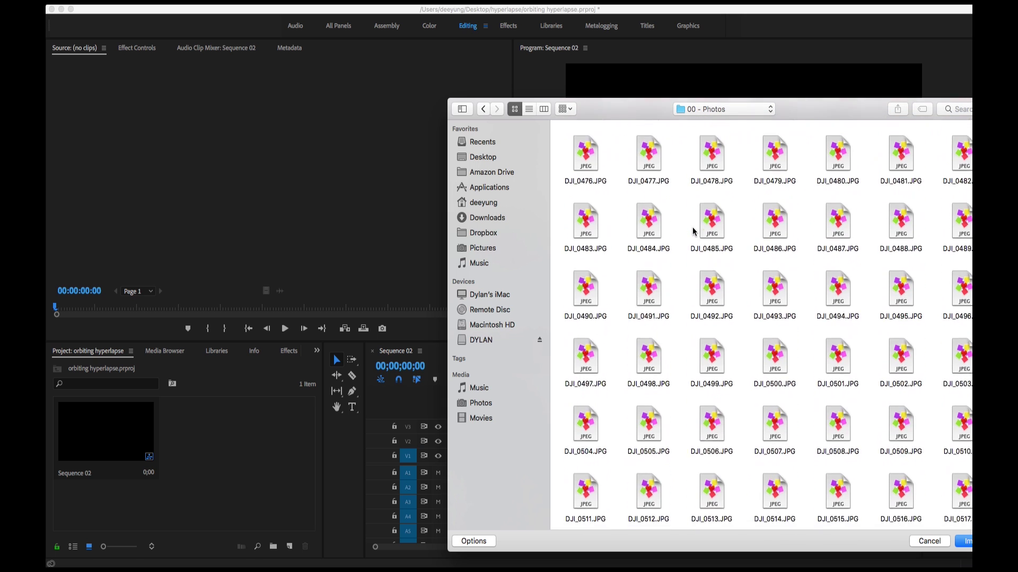
scroll(693, 231, up, 20)
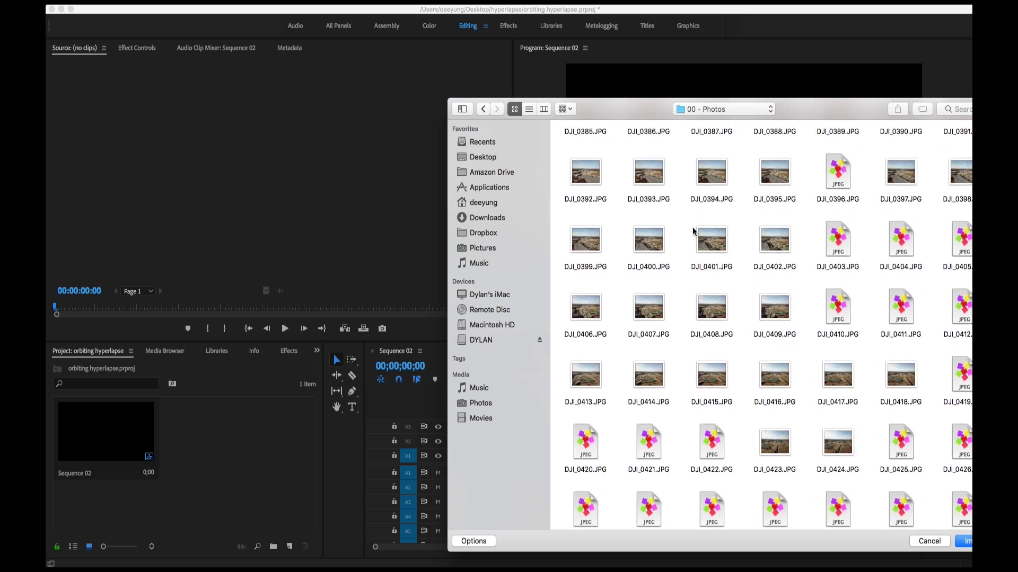
scroll(694, 231, down, 5)
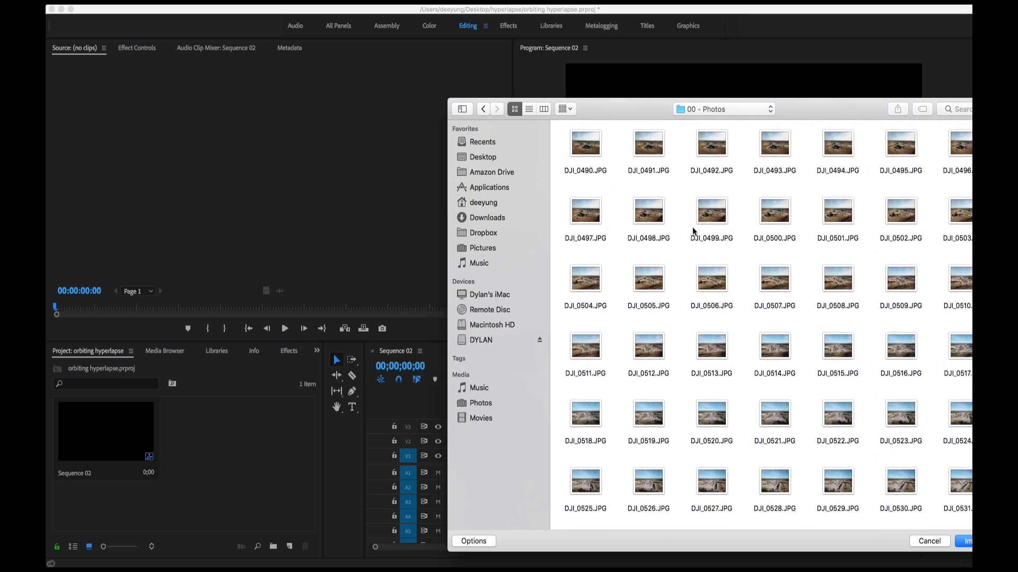
scroll(694, 231, up, 5)
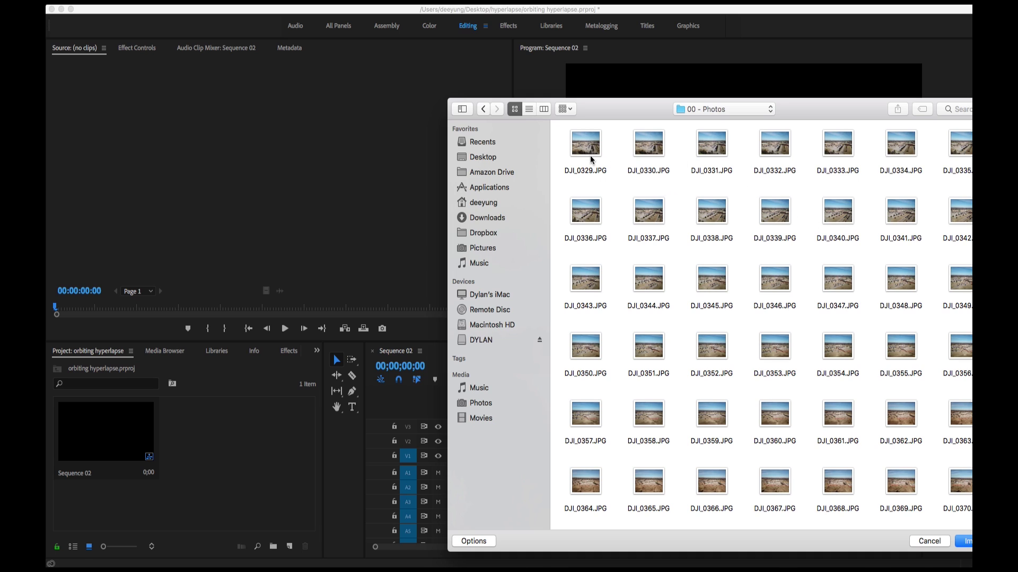
click(584, 141)
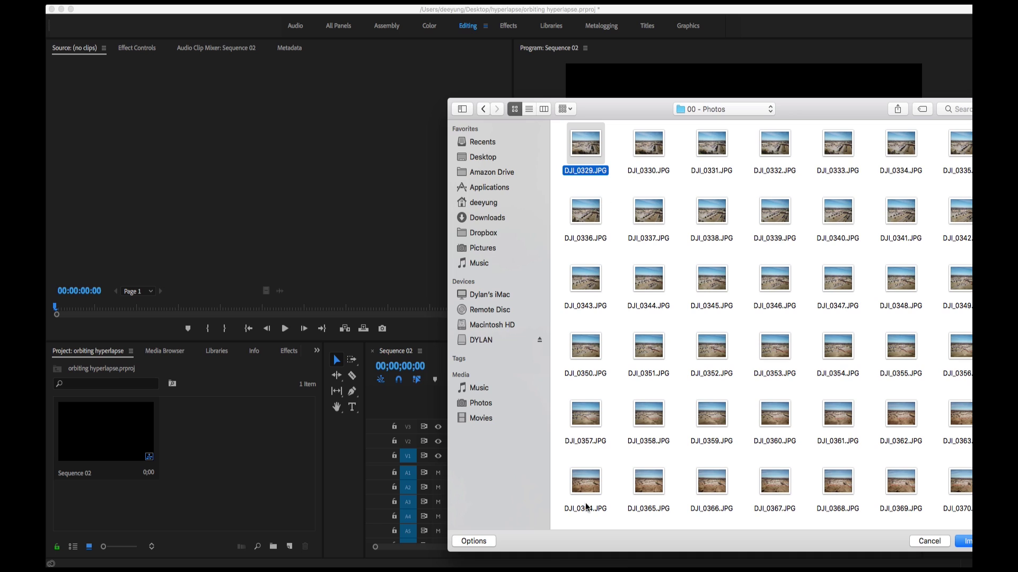
click(464, 543)
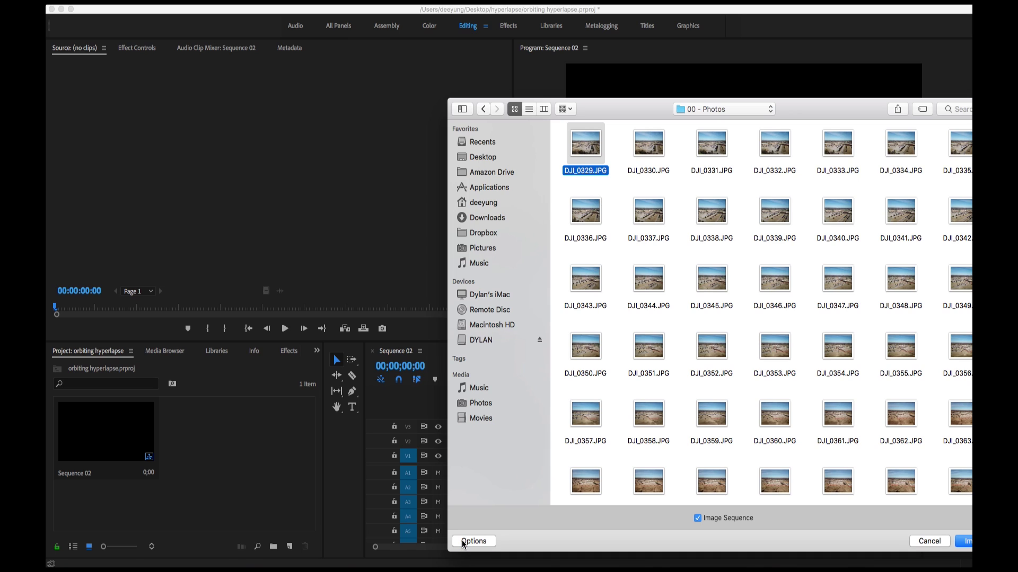
click(697, 518)
click(967, 541)
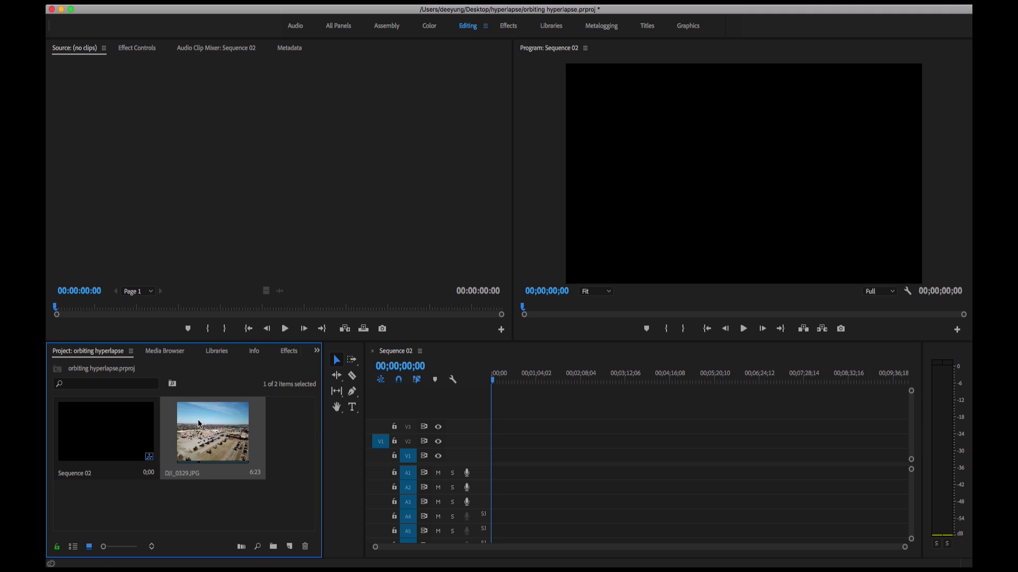
Place the imported DJI_0329.JPG image sequence at the start of video track V1 in Sequence 02.
drag(229, 438, 497, 471)
click(583, 316)
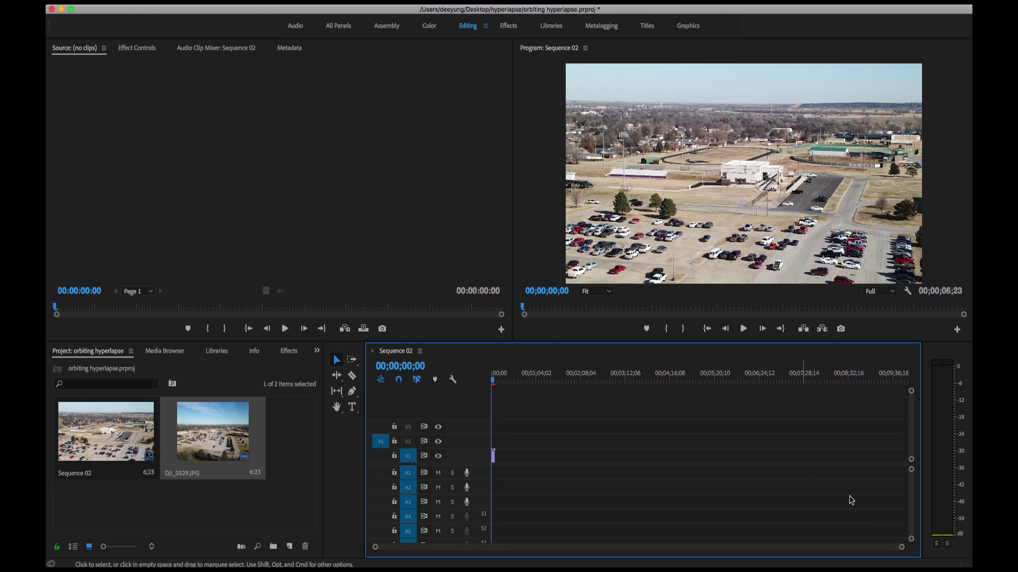
drag(904, 547, 452, 548)
Scrub through the clip to its end and back to the start, and expand the V1 track to show its thumbnail.
drag(551, 374, 651, 382)
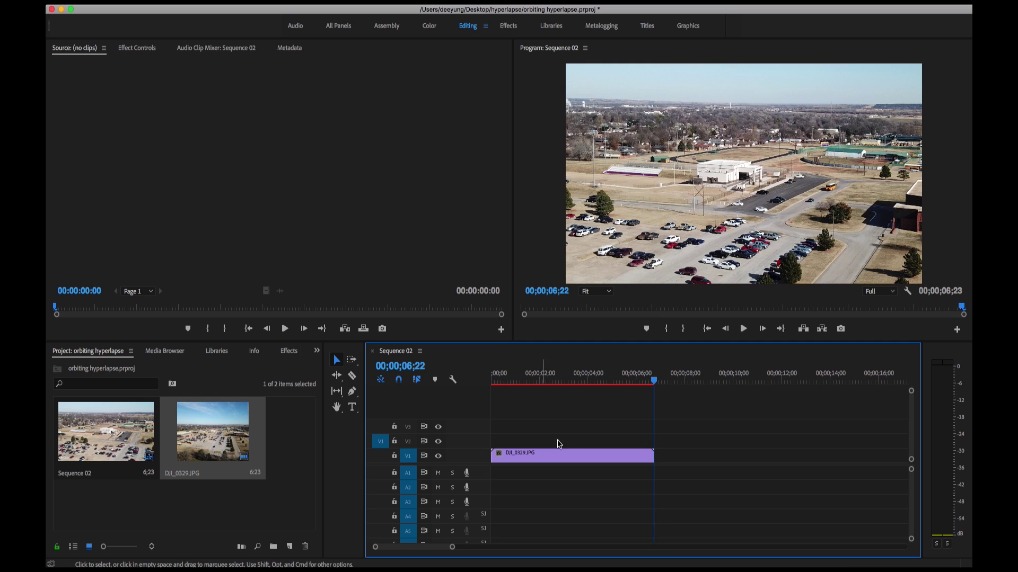
drag(656, 381, 480, 383)
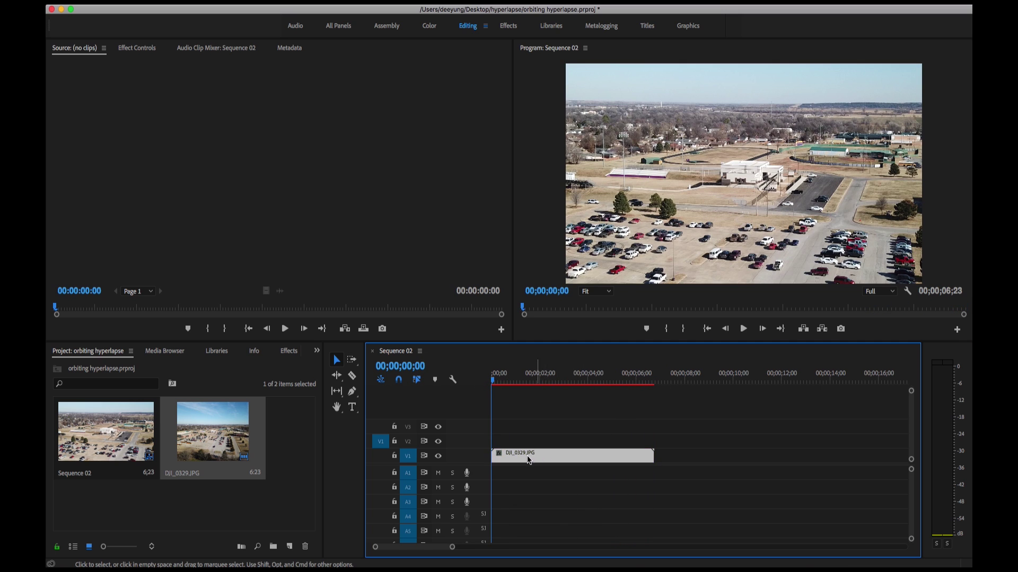
double_click(477, 457)
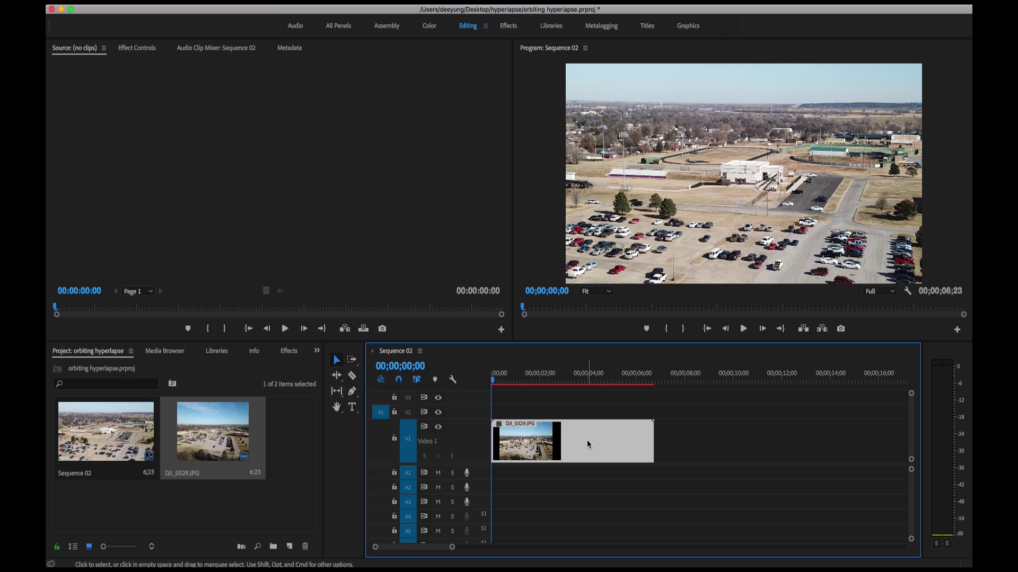
Set the Scale of the DJI_0329.JPG clip to 48 in its Motion effect so it fills the frame width.
click(137, 48)
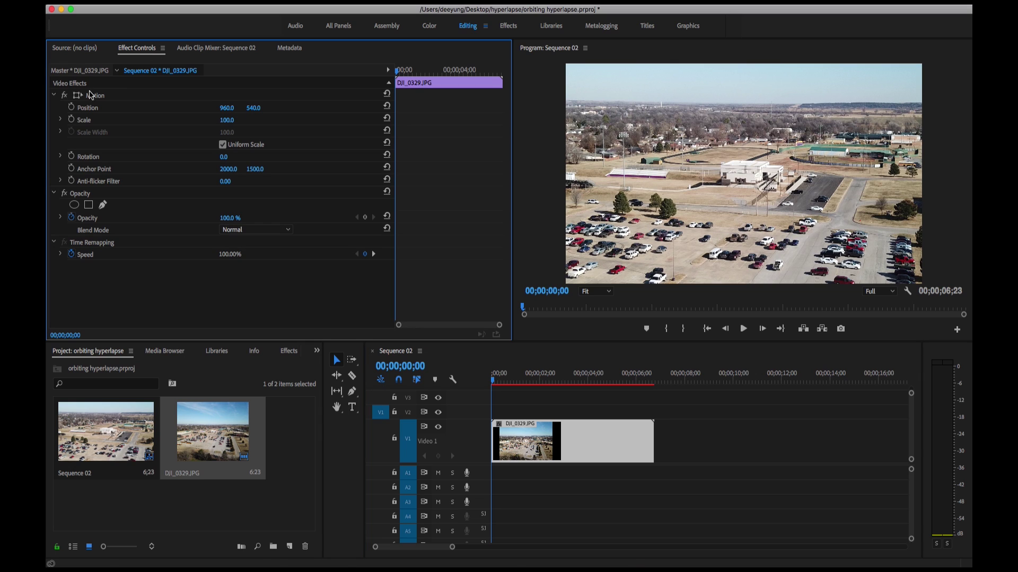
click(224, 121)
click(290, 131)
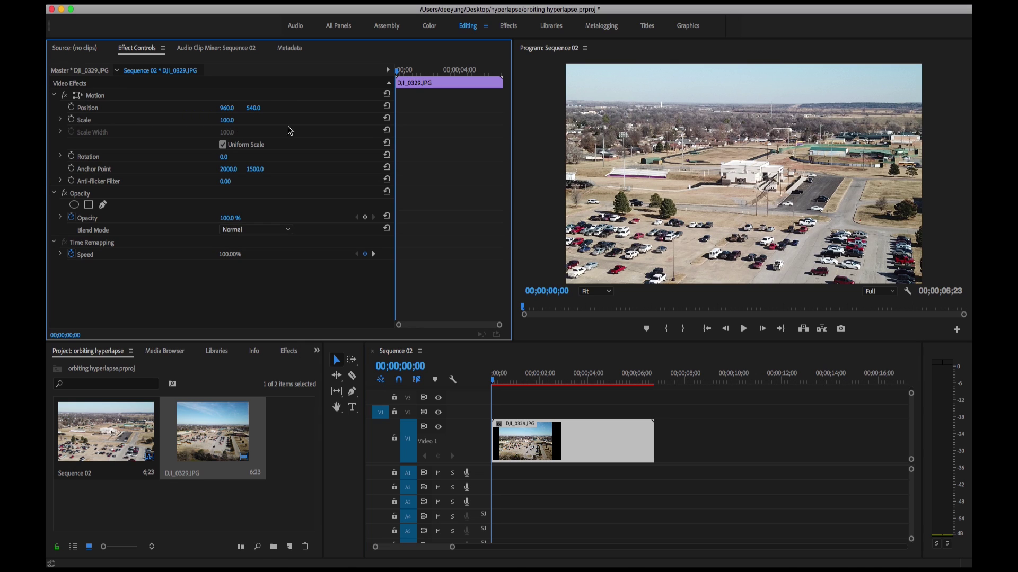
drag(225, 120, 233, 119)
click(234, 118)
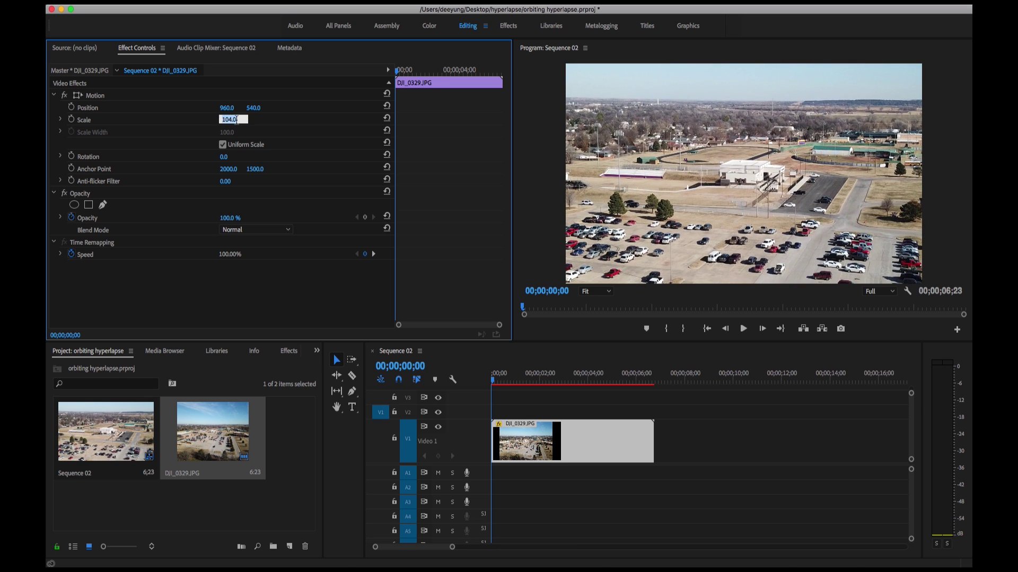
key(Down)
key(Down)
key(Down)
key(Down)
key(Down)
key(Down)
key(Down)
key(Down)
key(Down)
key(Down)
key(Down)
key(Down)
key(Down)
key(Down)
key(Down)
key(Down)
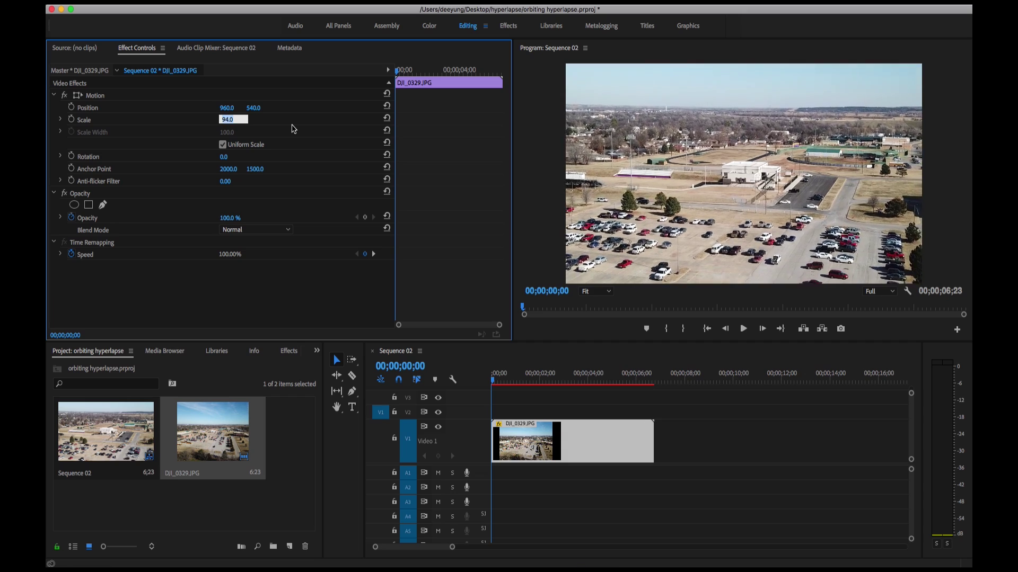
key(Down)
key(Down)
key(Down)
key(Down)
key(Down)
key(Down)
key(Down)
key(Down)
key(Down)
key(Down)
key(Down)
key(Down)
key(Down)
key(Down)
key(Down)
key(Down)
key(Down)
key(Down)
key(Down)
key(Down)
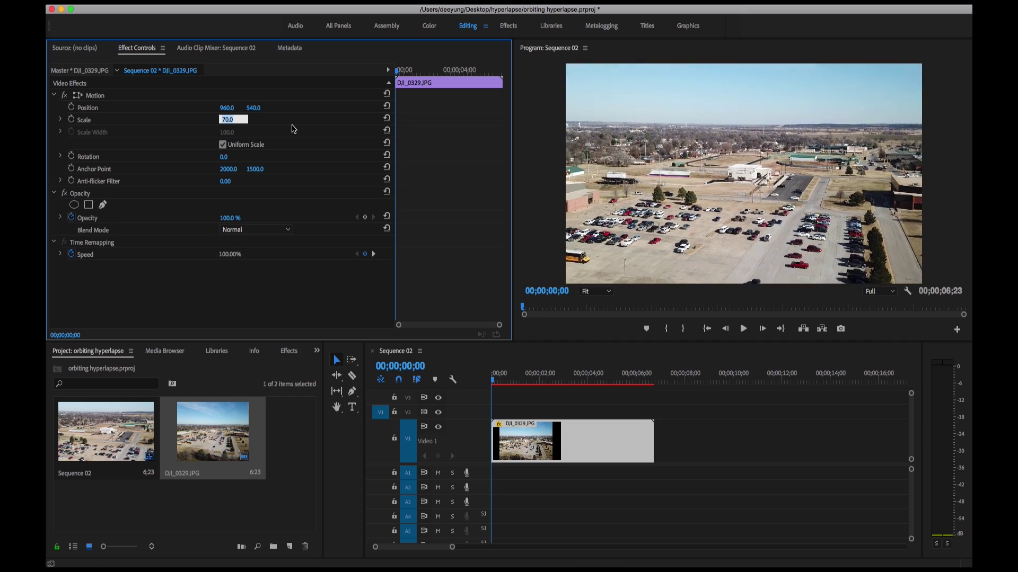
key(Down)
key(Down)
key(Down)
key(Down)
key(Down)
key(Down)
key(Down)
key(Down)
key(Down)
key(Down)
key(Down)
key(Down)
key(Down)
key(Down)
key(Down)
key(Down)
key(Down)
key(Down)
key(Down)
key(Down)
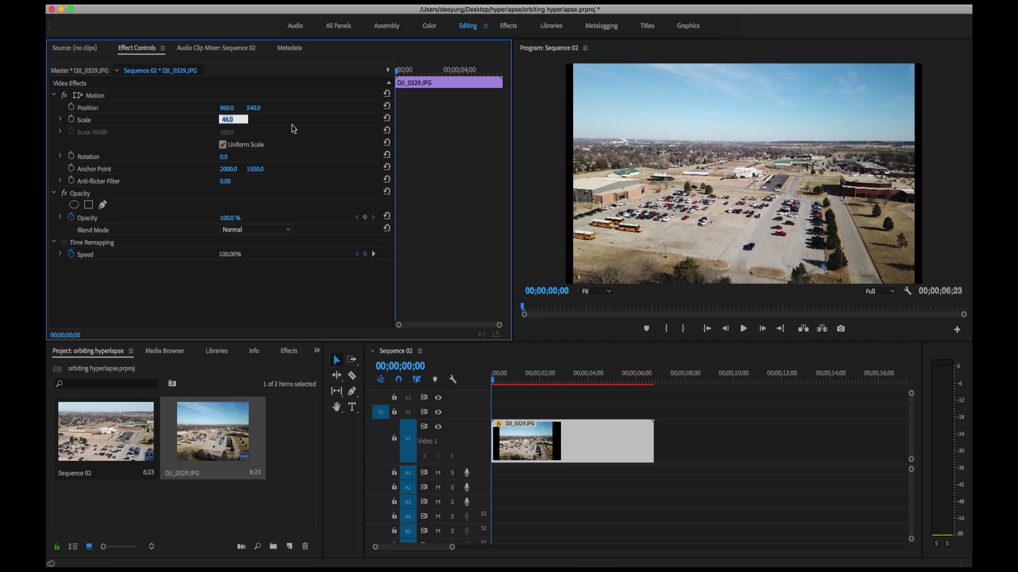
key(Up)
key(Up)
key(Up)
key(Up)
key(Up)
key(Up)
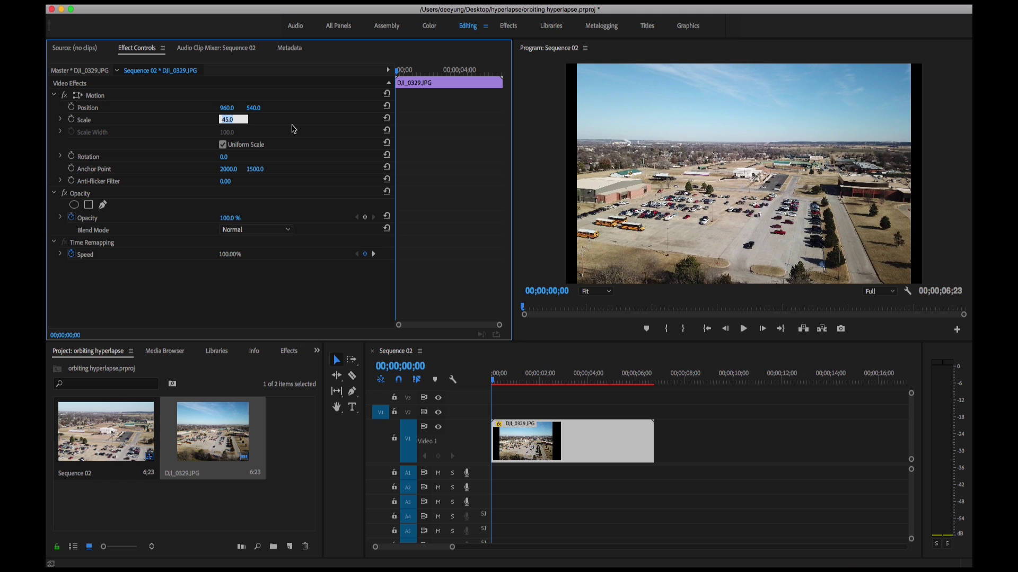
key(Up)
key(Up)
key(Up)
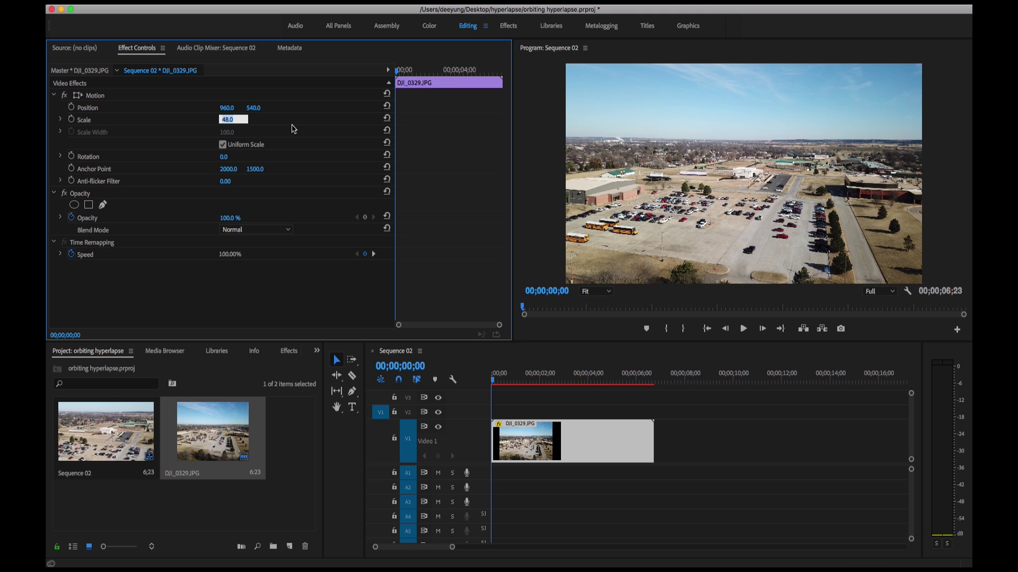
key(Return)
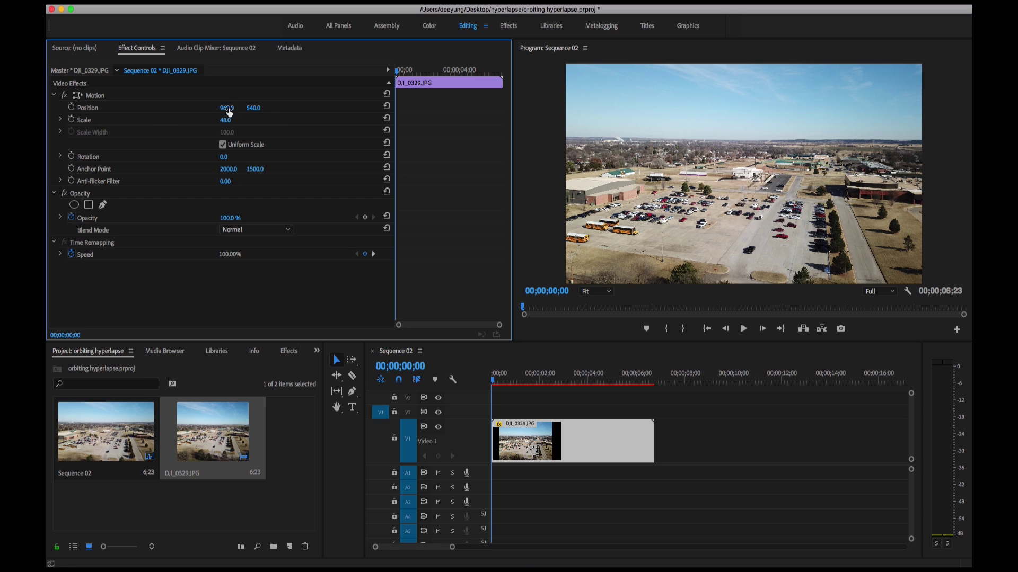
Save the project and set the clip's vertical position to 628.
key(super+s)
drag(254, 108, 300, 107)
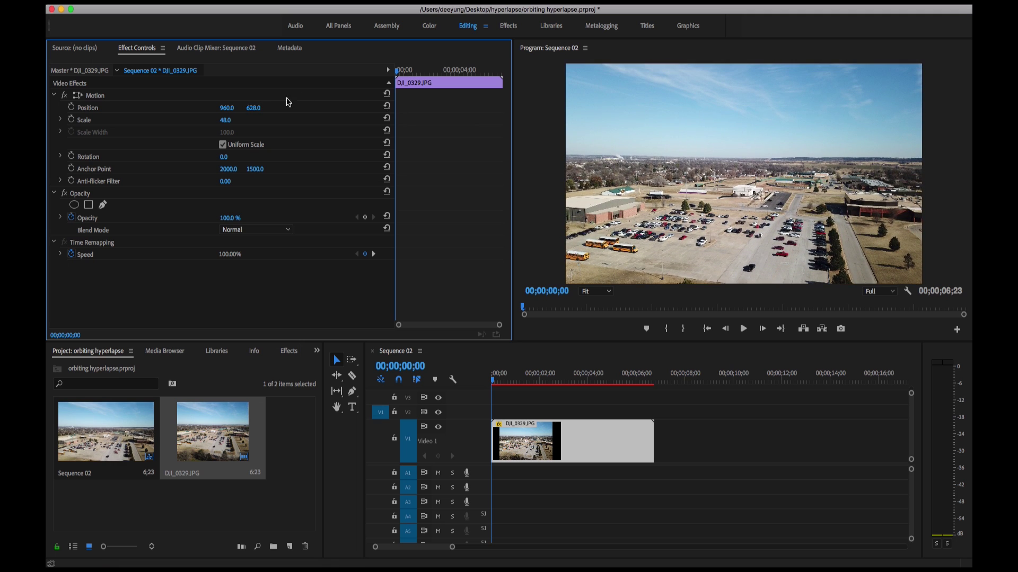
Reset the clip's Position to 960, 540, preview the sequence to its end and return the playhead to the start.
click(387, 105)
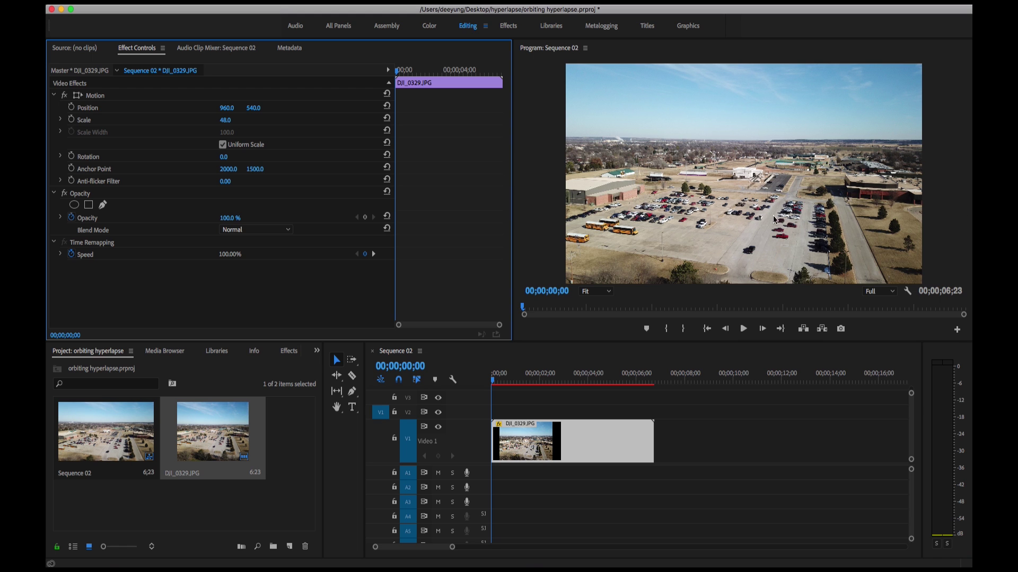
mouse_move(494, 381)
mouse_down()
mouse_move(651, 403)
mouse_move(493, 396)
mouse_up()
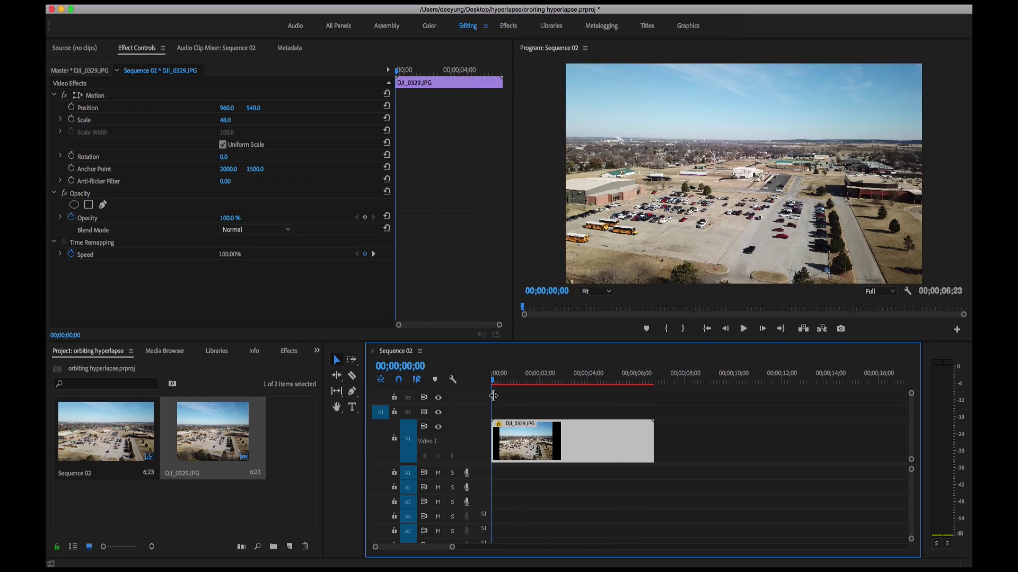
key(space)
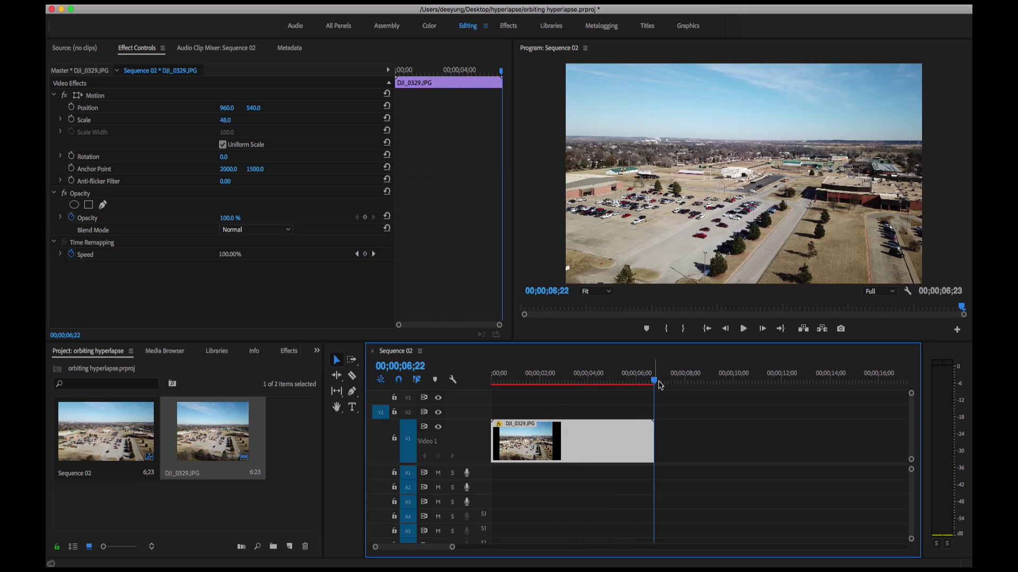
key(Home)
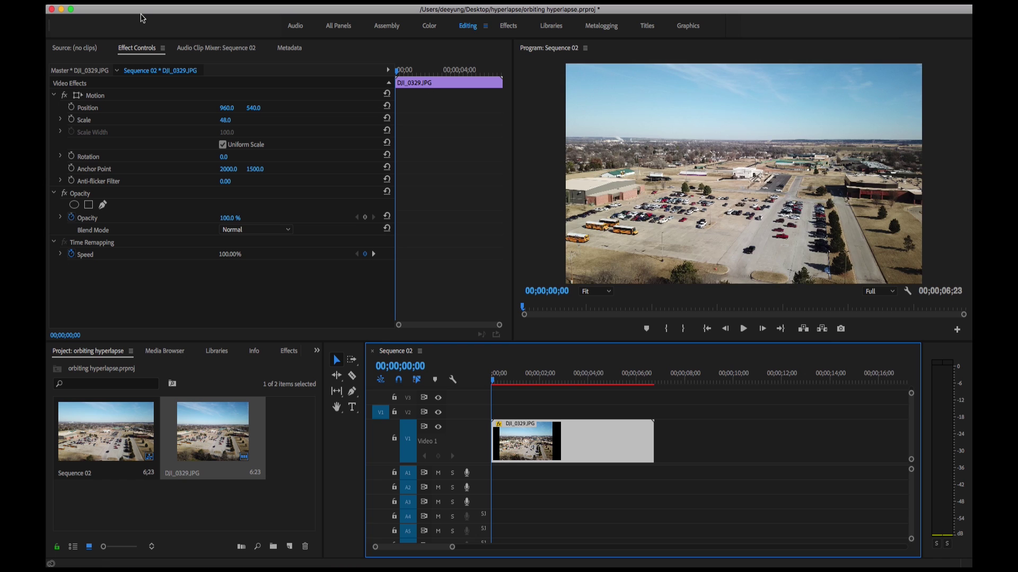
Mark in and out points around the whole clip, render the sequence In to Out, and return the playhead to the start.
click(201, 2)
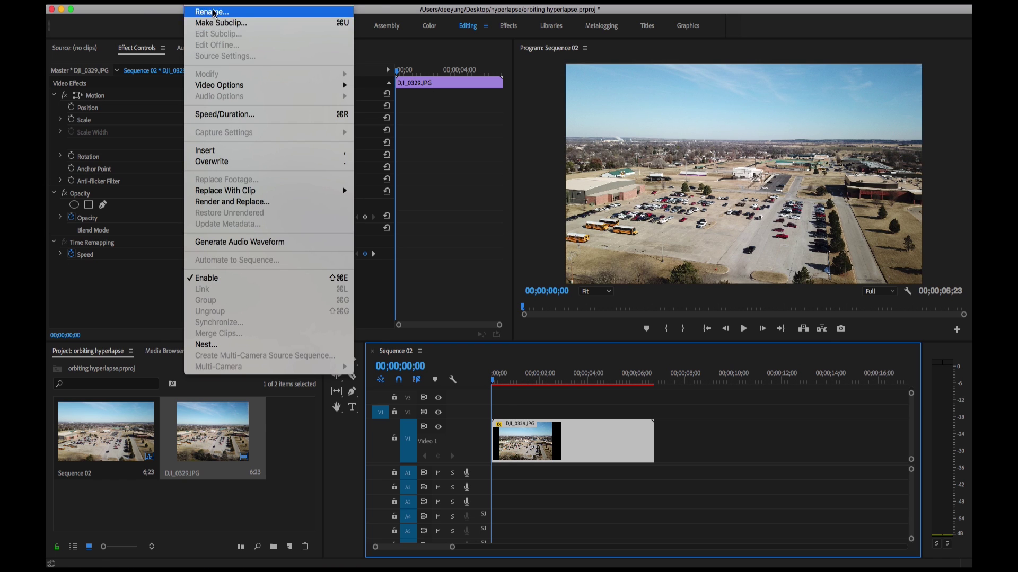
key(Escape)
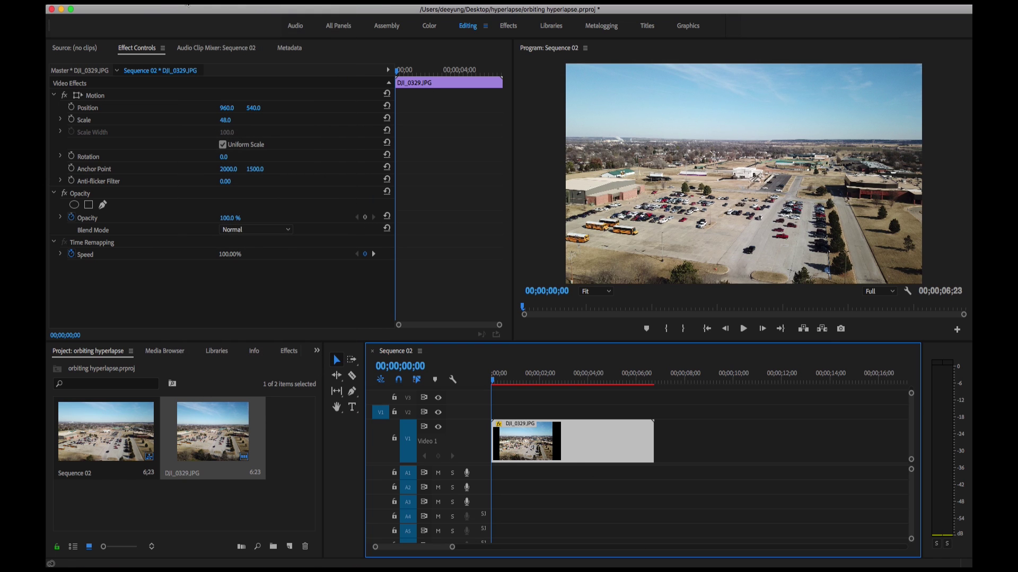
click(497, 399)
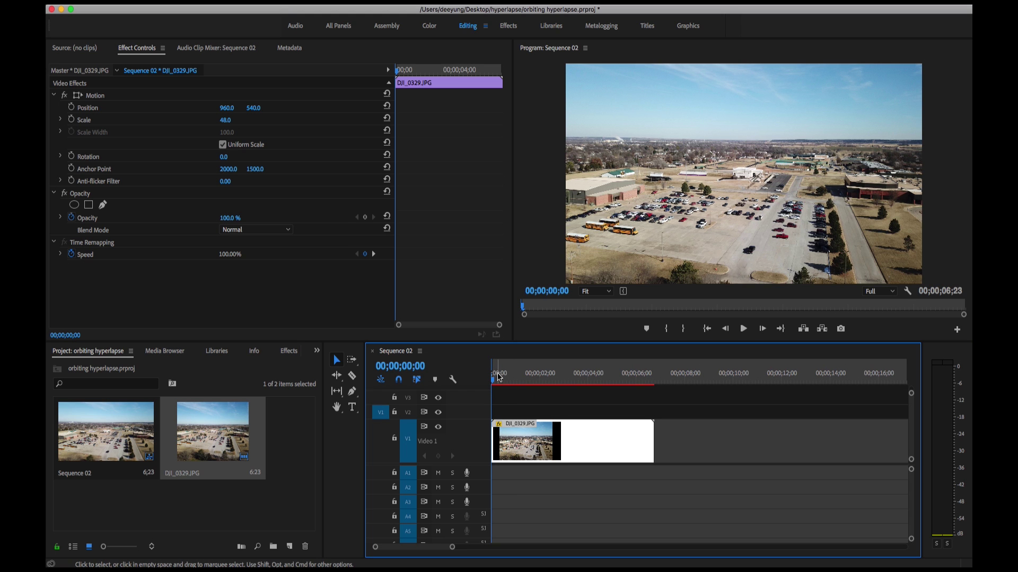
drag(495, 385, 656, 396)
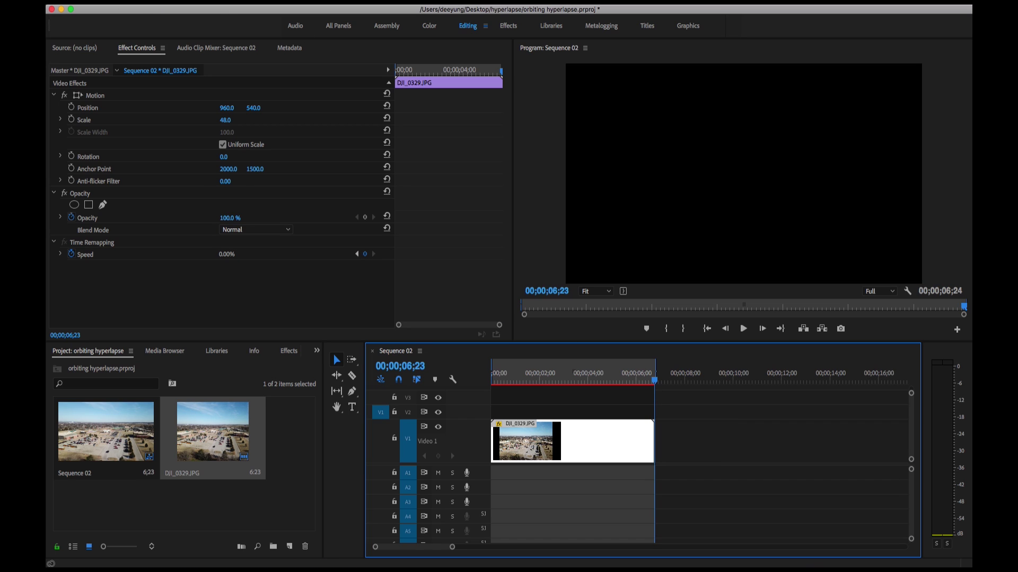
click(223, 3)
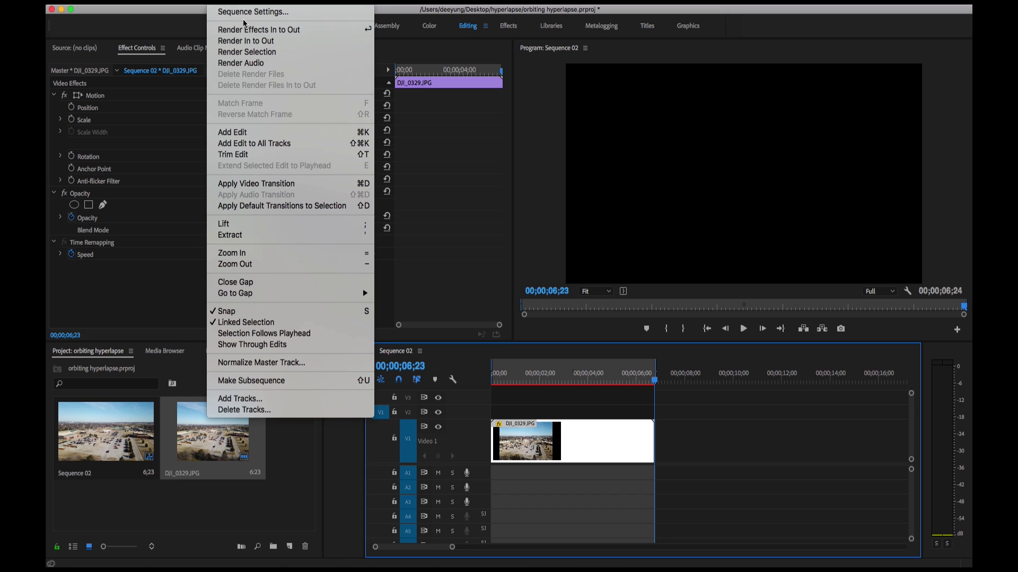
click(243, 41)
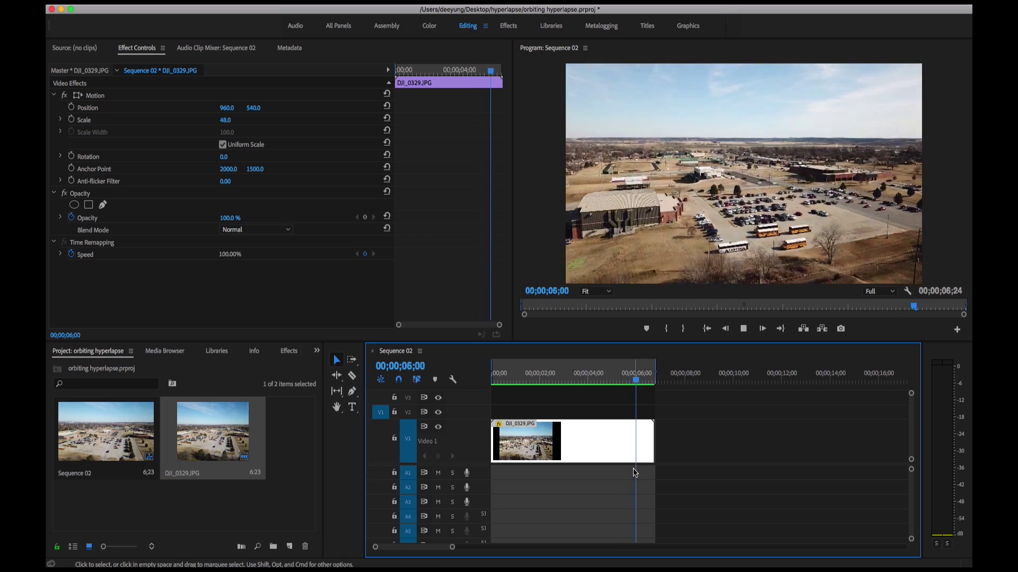
click(505, 377)
key(Home)
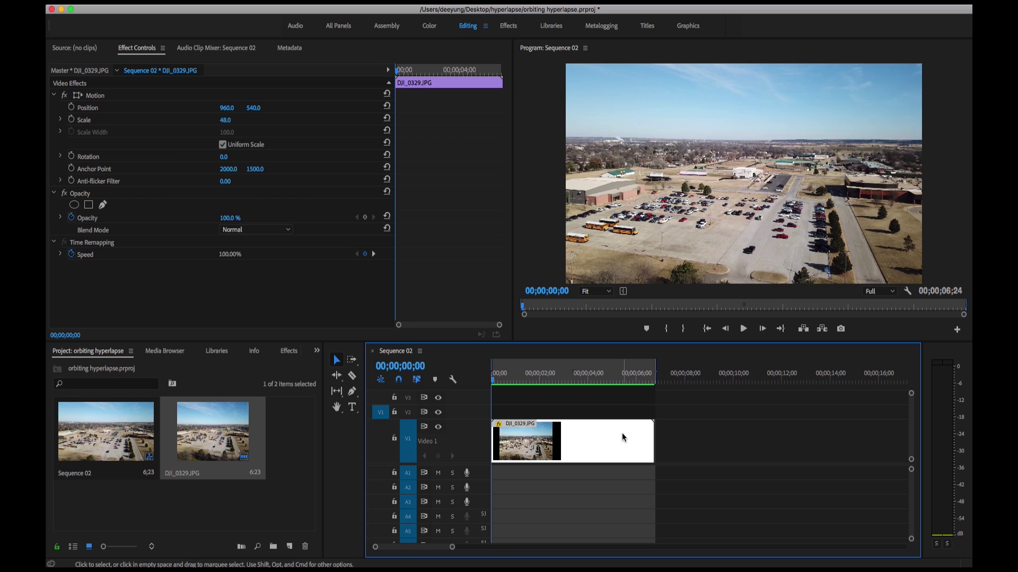
Show the effects library and nest the DJI_0329.JPG clip on V1, accepting the default name.
key(shift+7)
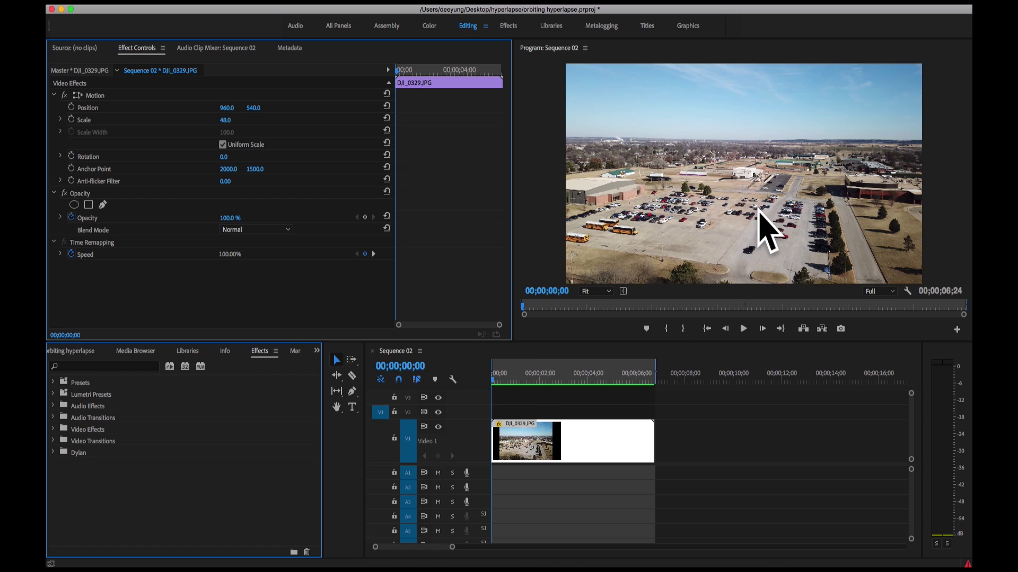
right_click(532, 428)
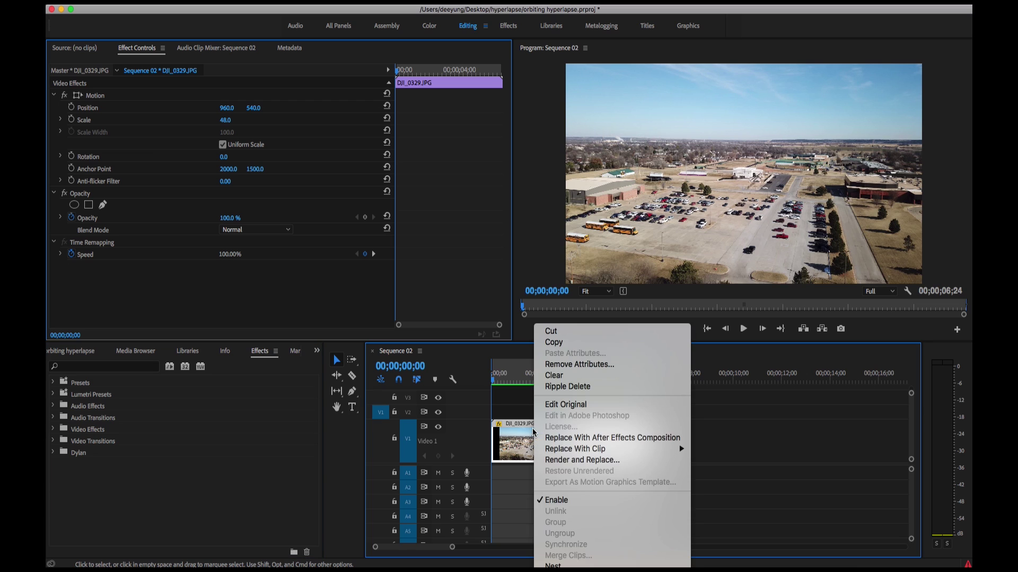
click(560, 564)
click(533, 304)
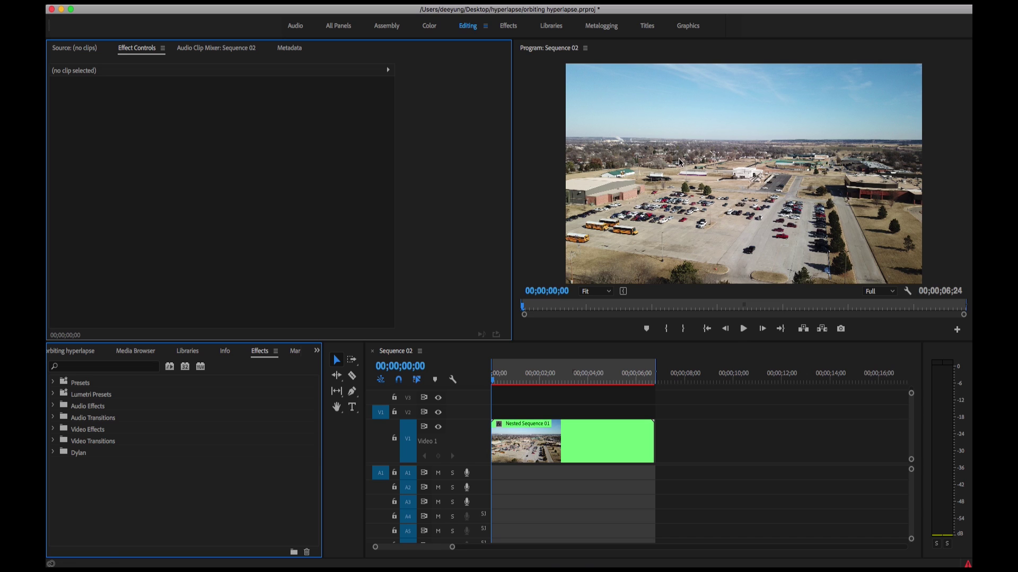
Apply the Warp Stabilizer effect from the custom effects bin to the nested sequence on V1.
click(587, 436)
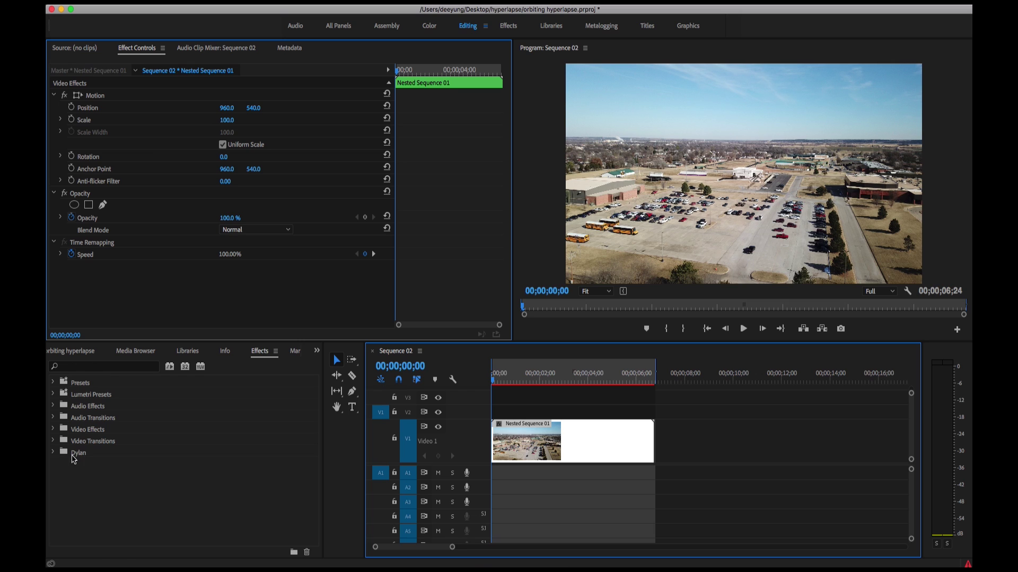
click(54, 453)
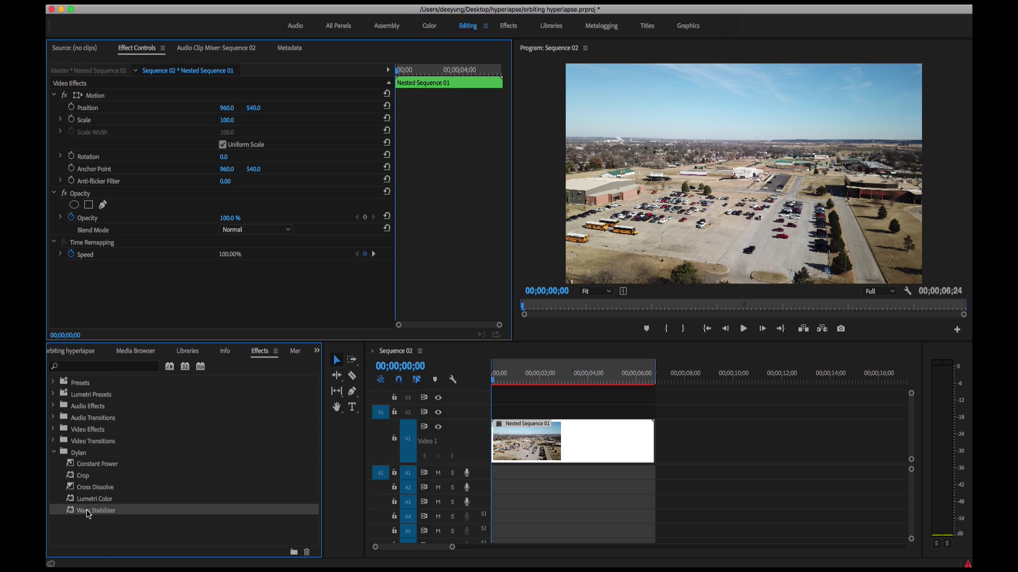
drag(89, 512, 544, 449)
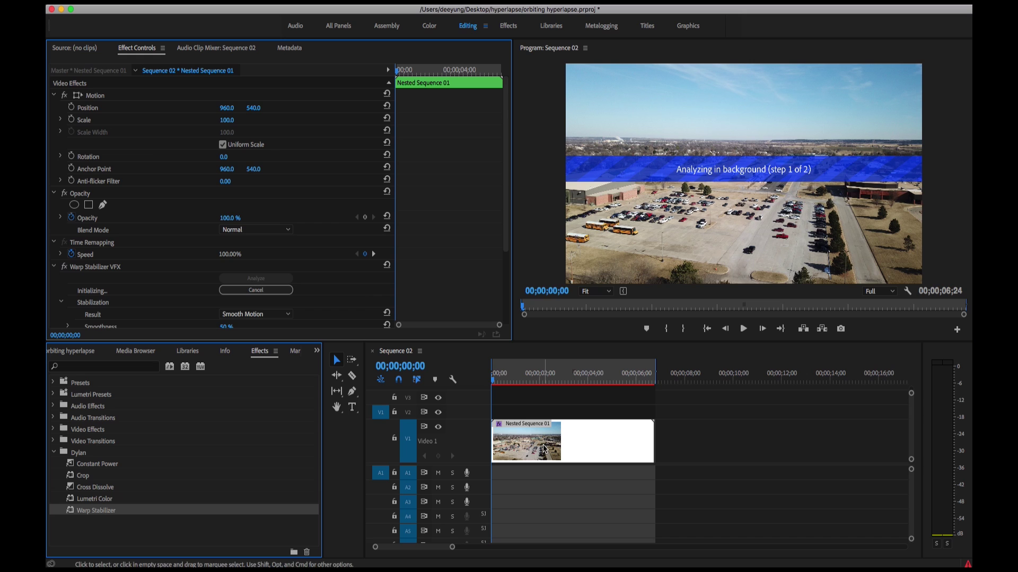
Set the Smoothness of the Warp Stabilizer on the nested sequence to 35%.
scroll(246, 265, down, 3)
click(226, 224)
text(25)
key(Return)
click(232, 223)
text(35)
key(Return)
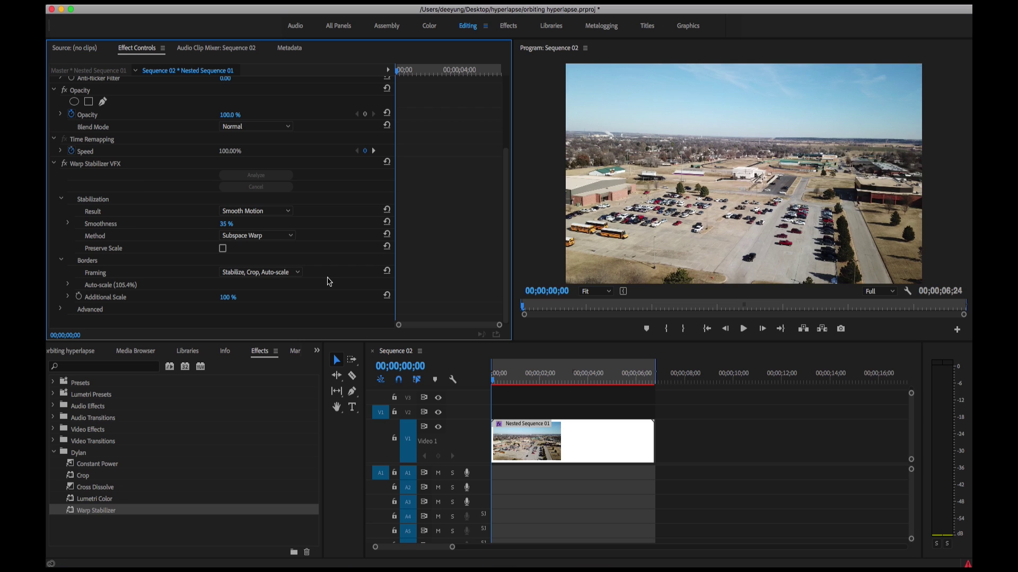
Open the media export settings for Sequence 02 and choose the YouTube 1080p HD preset.
click(518, 446)
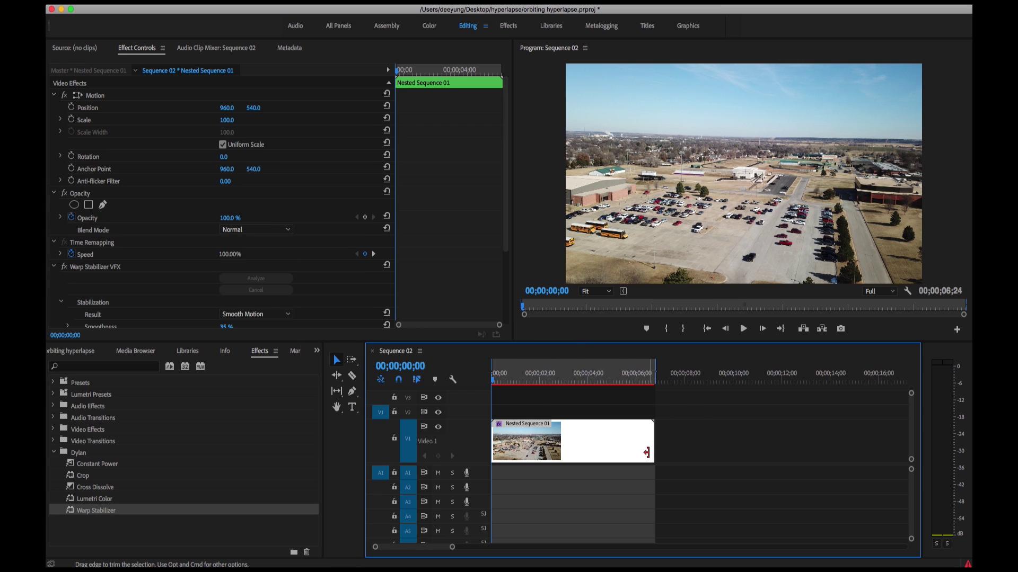
click(153, 1)
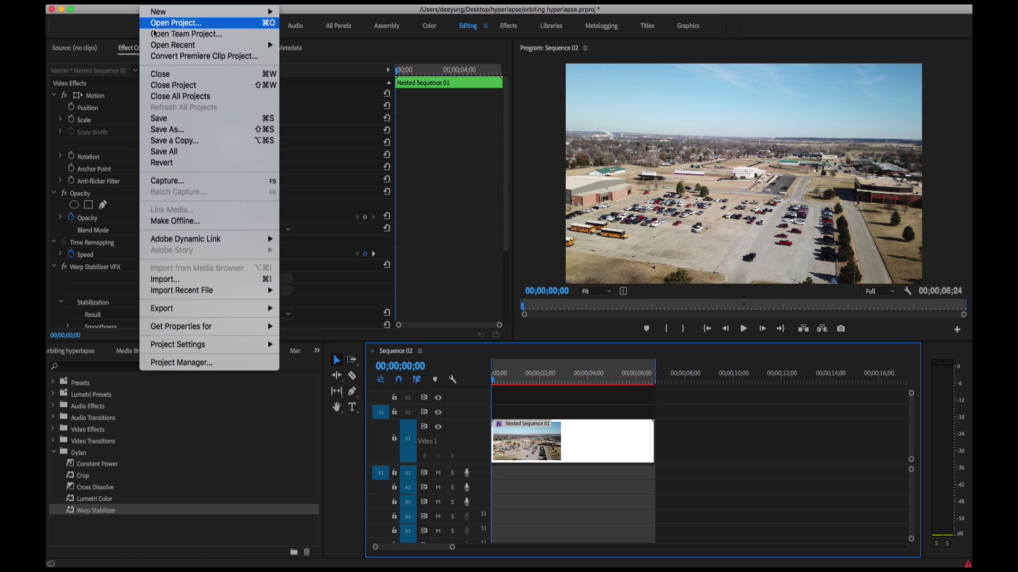
mouse_move(188, 312)
click(304, 308)
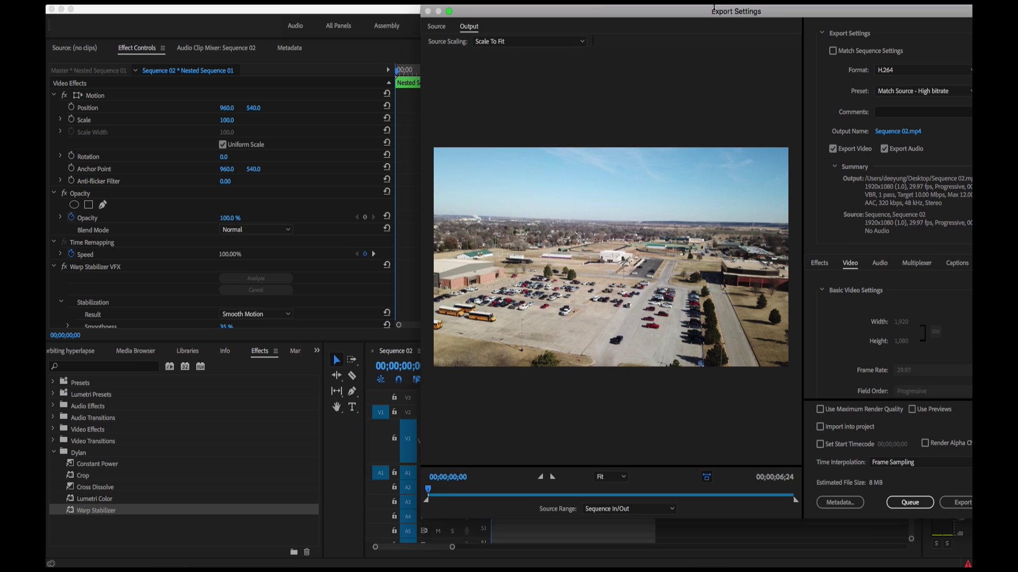
drag(724, 15, 567, 20)
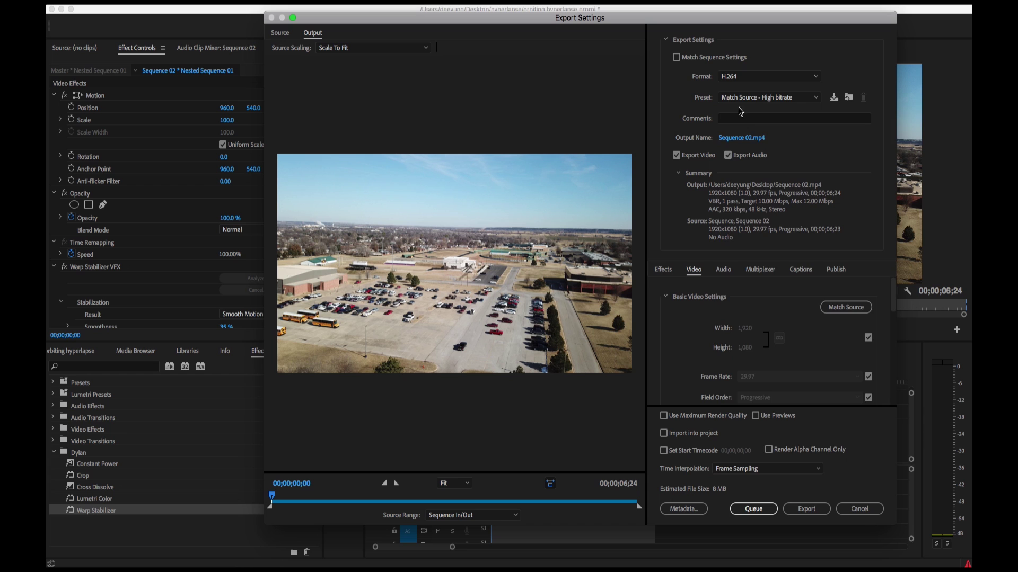
click(741, 98)
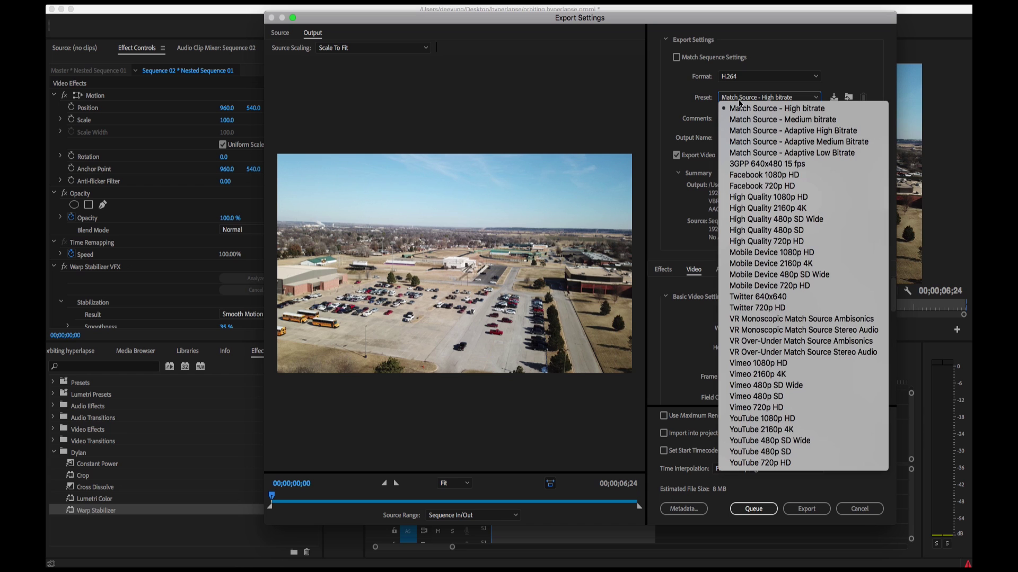
click(775, 420)
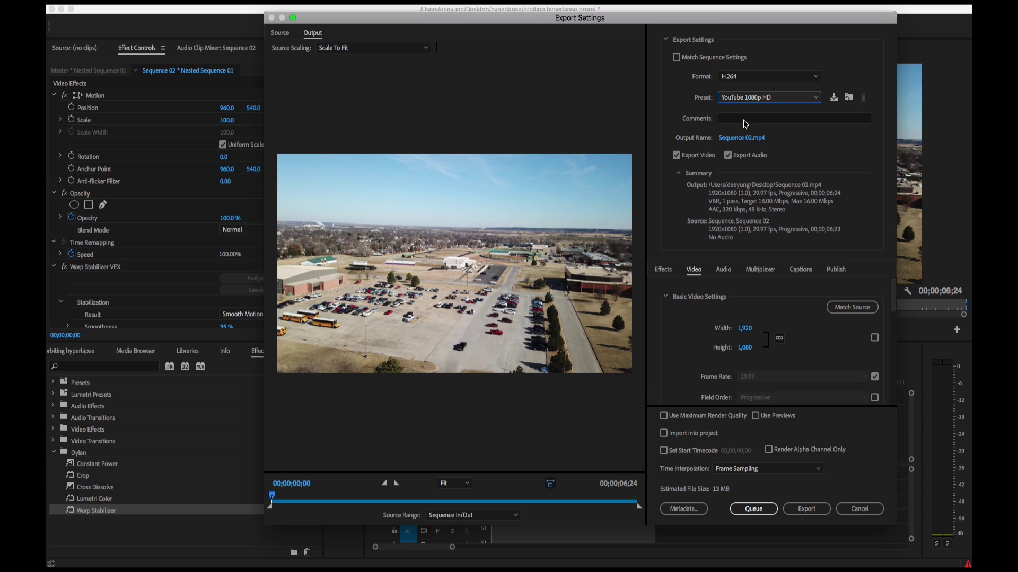
Name the output file hyperlapse and export the sequence to the desktop as an H.264 video.
click(736, 138)
text(hyperlapse)
key(Return)
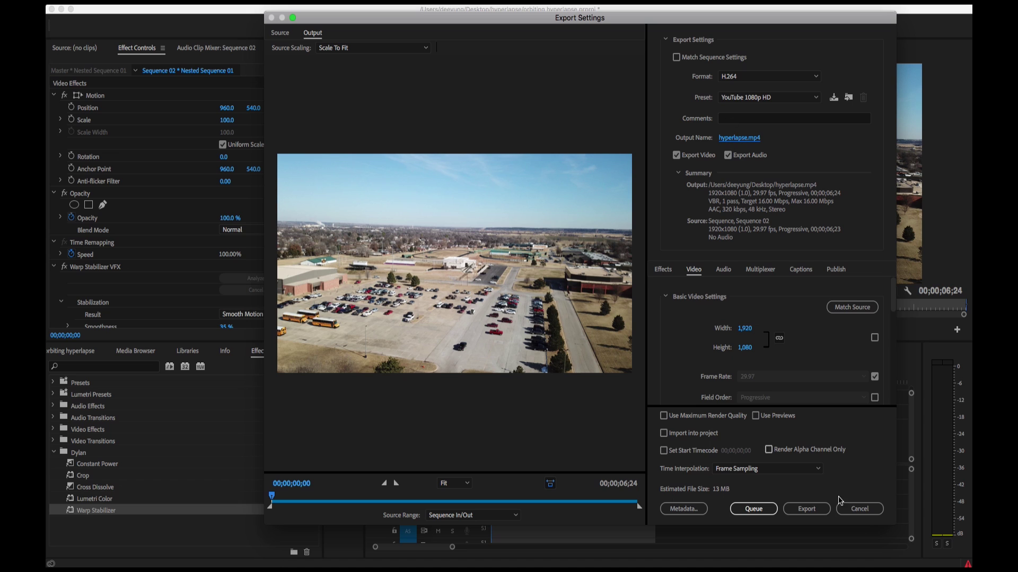
click(817, 512)
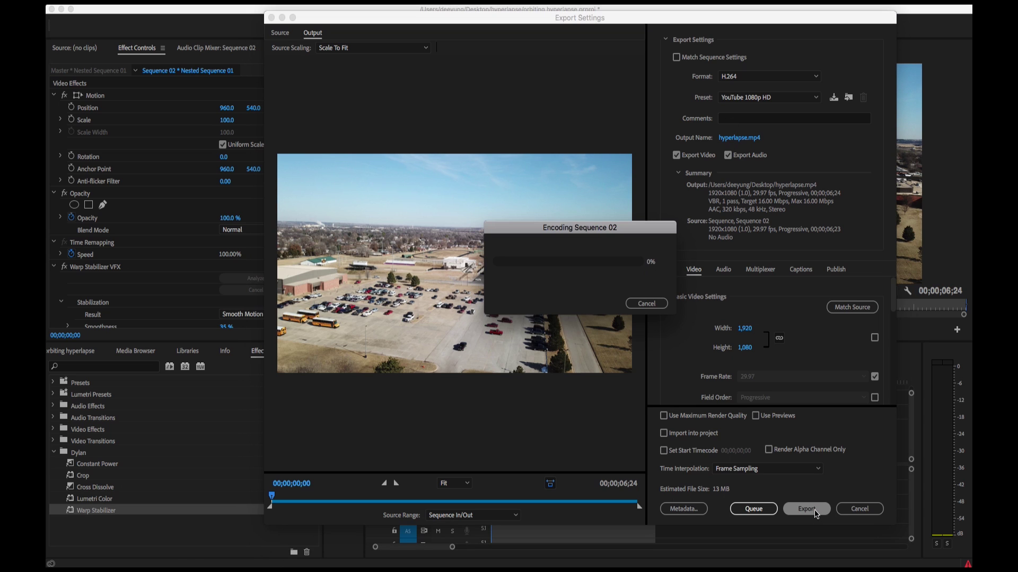